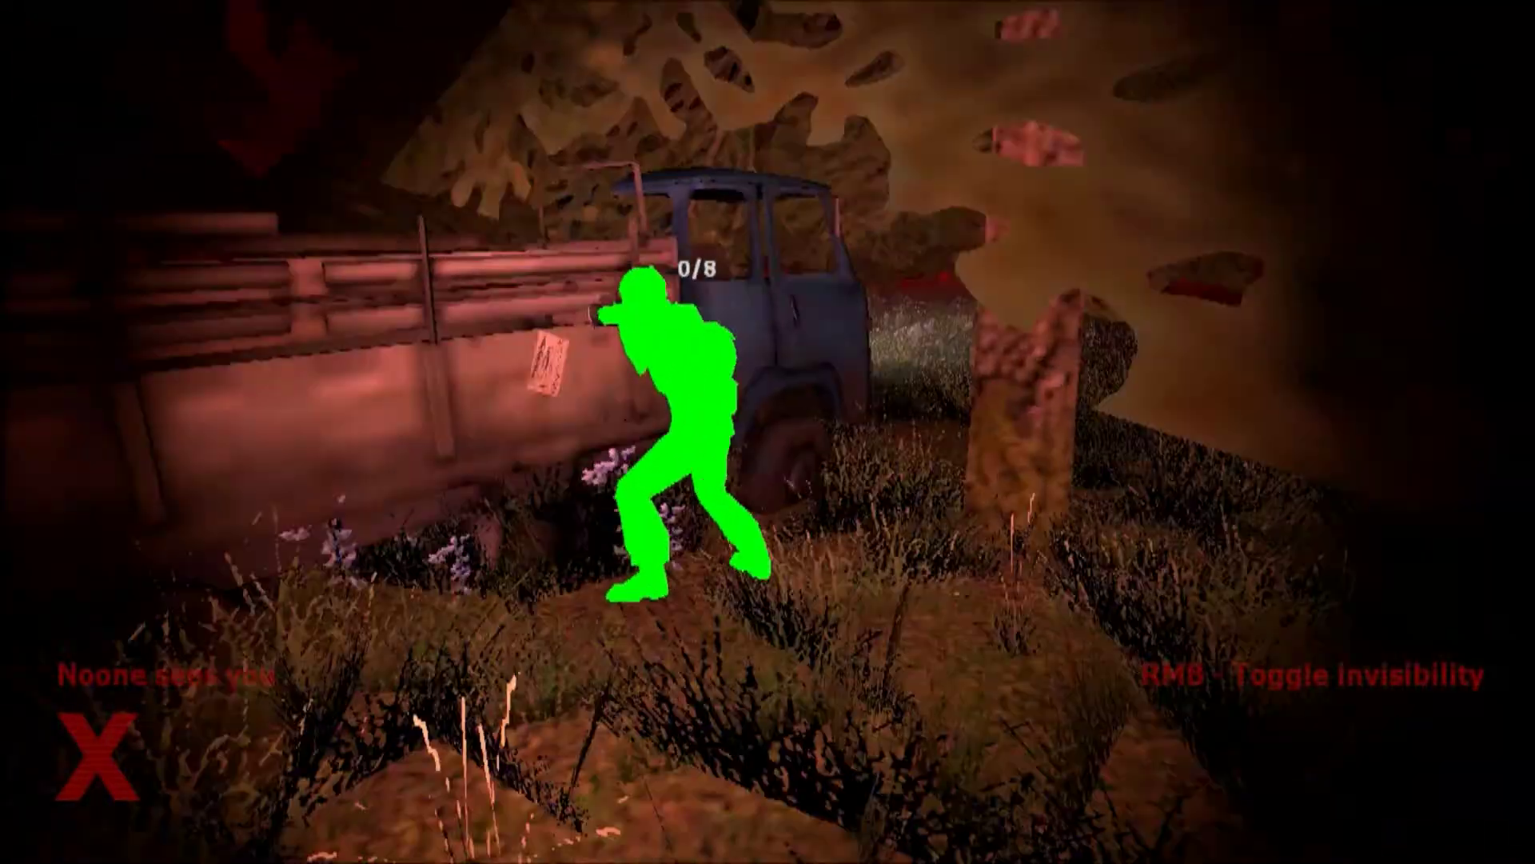
Step: Collect a page as Slender, then toggle invisibility on, off and on again by the container
{"action": "left_click", "coordinate": [545, 365]}
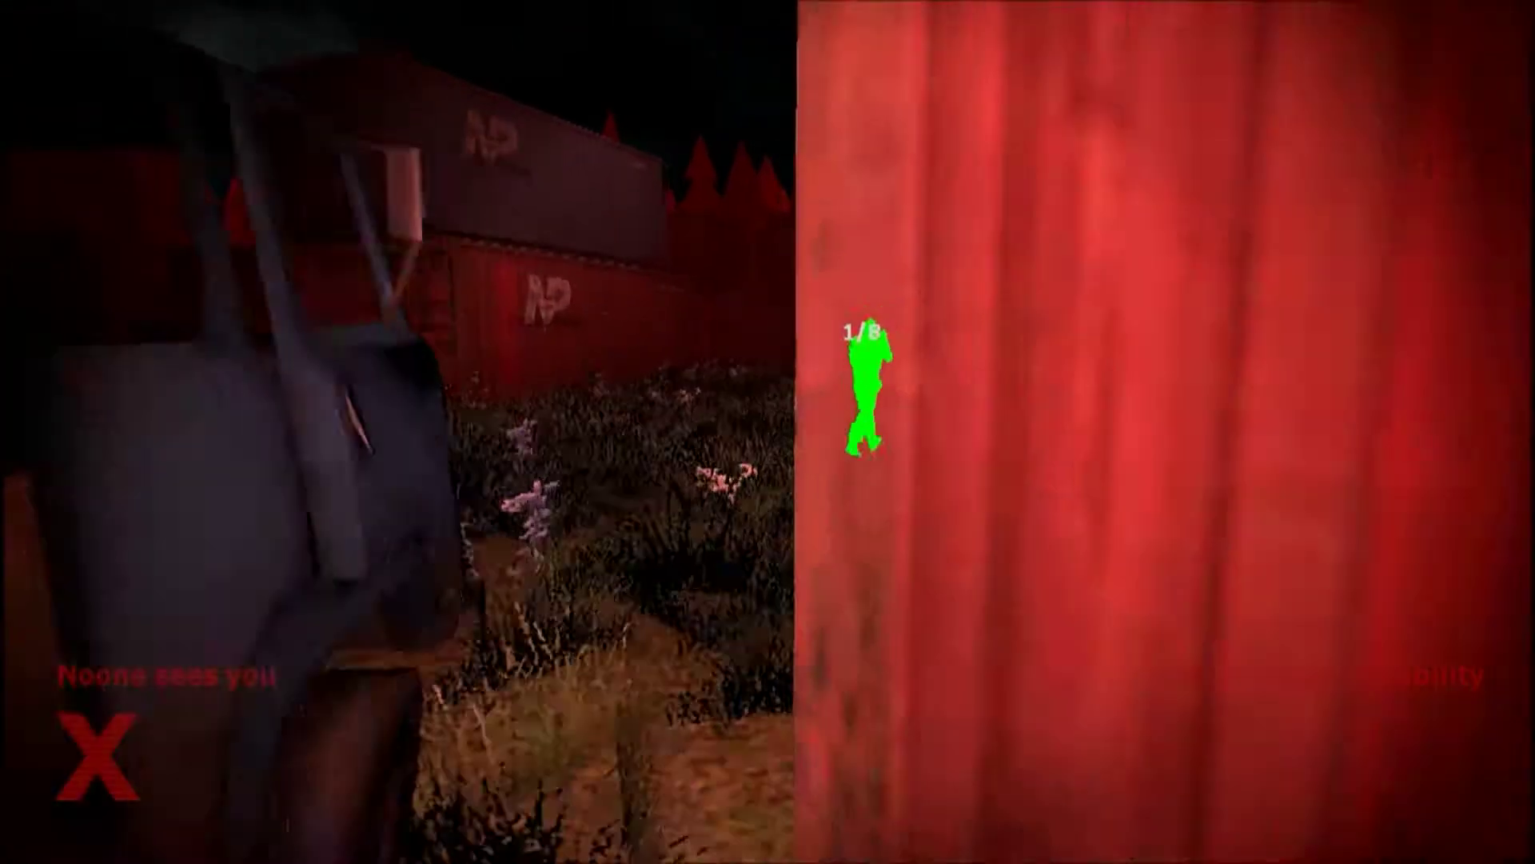
{"action": "right_click", "coordinate": [768, 433]}
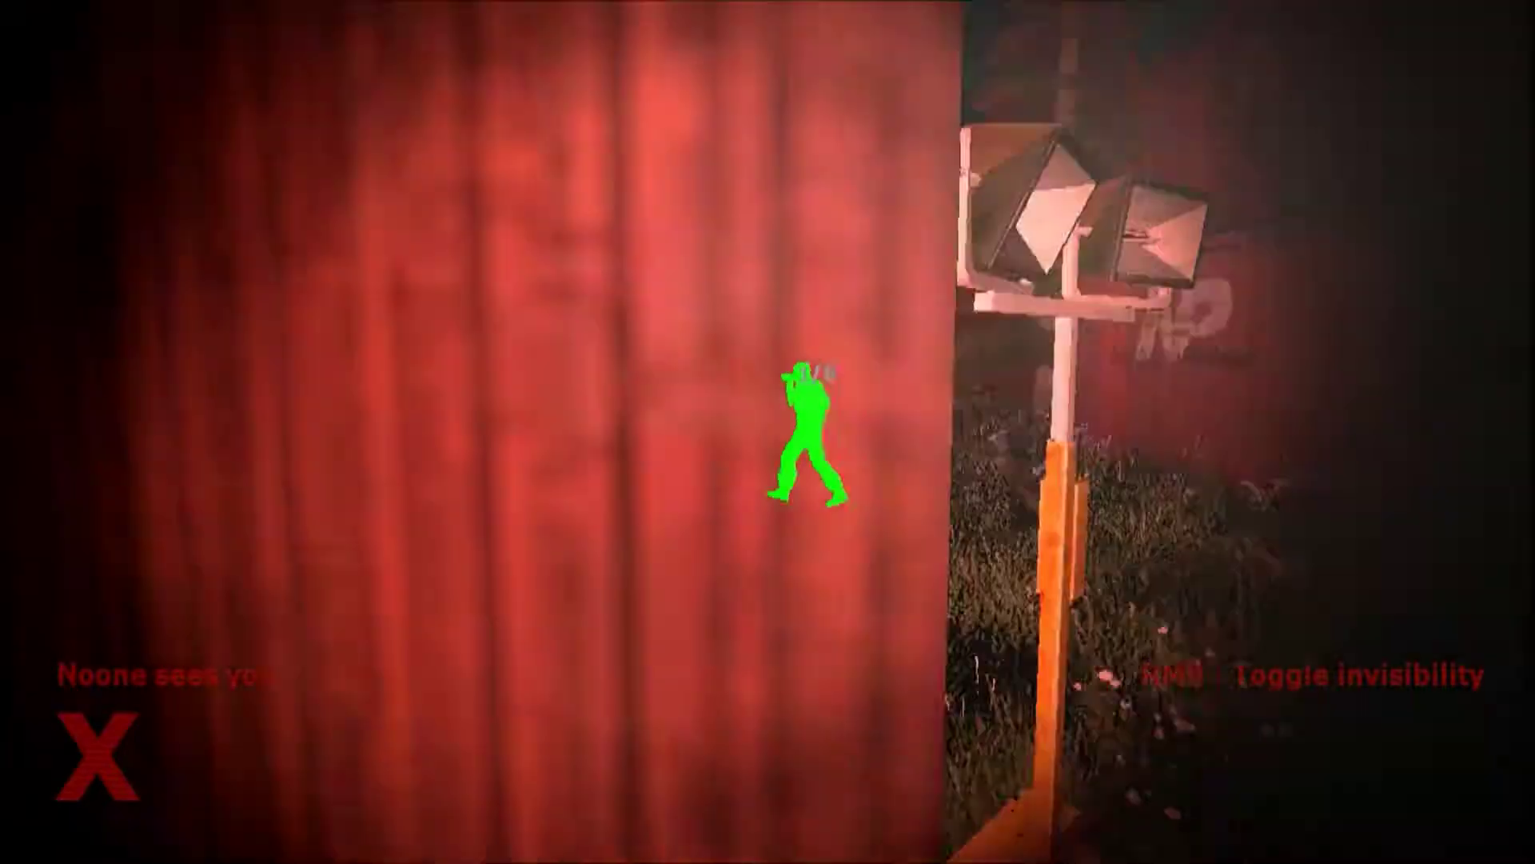
{"action": "right_click", "coordinate": [768, 432]}
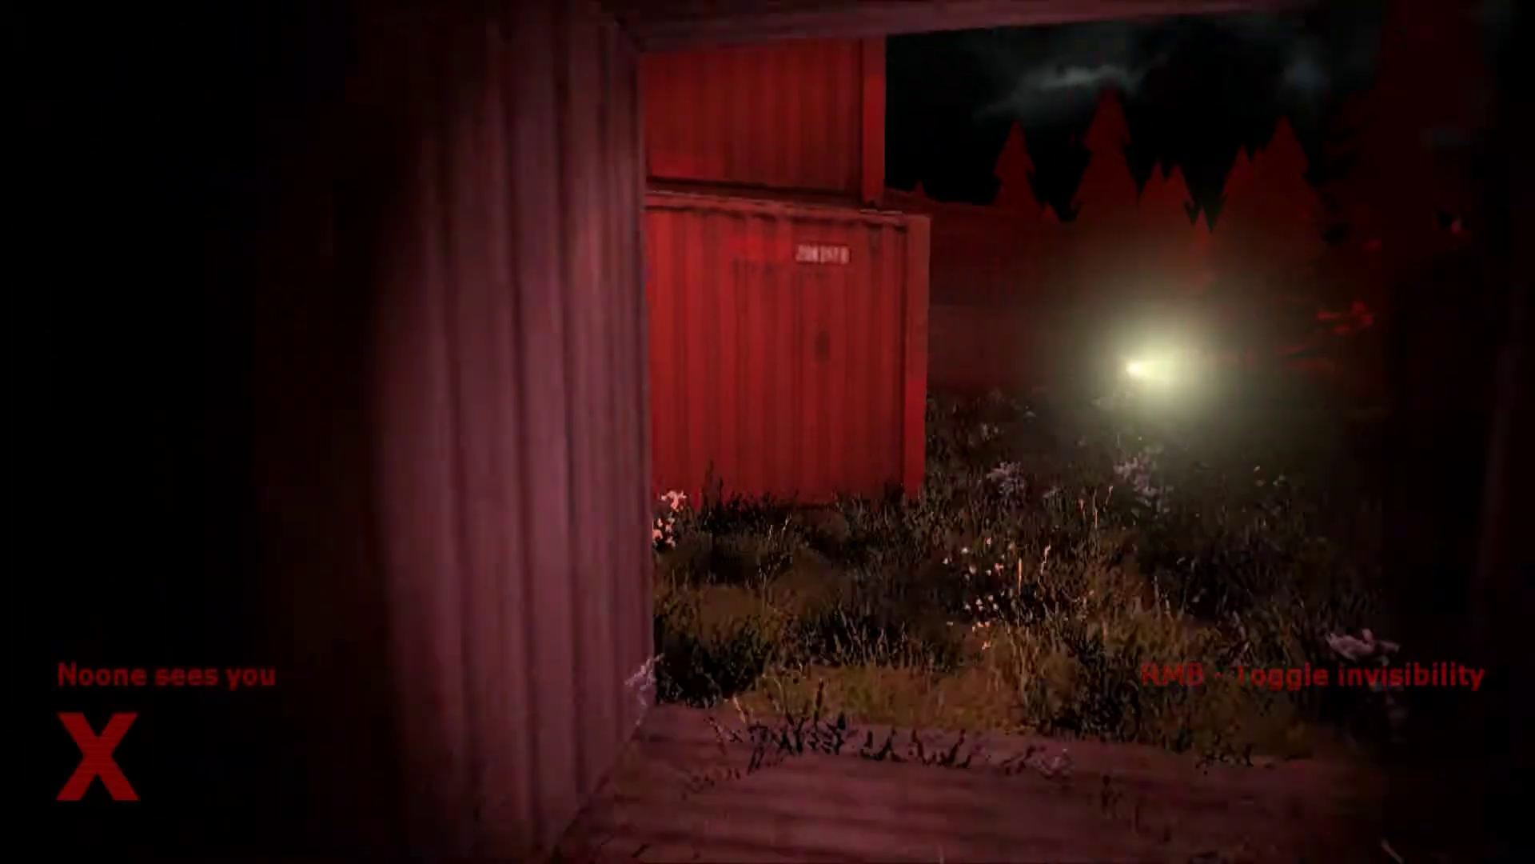
{"action": "right_click", "coordinate": [768, 432]}
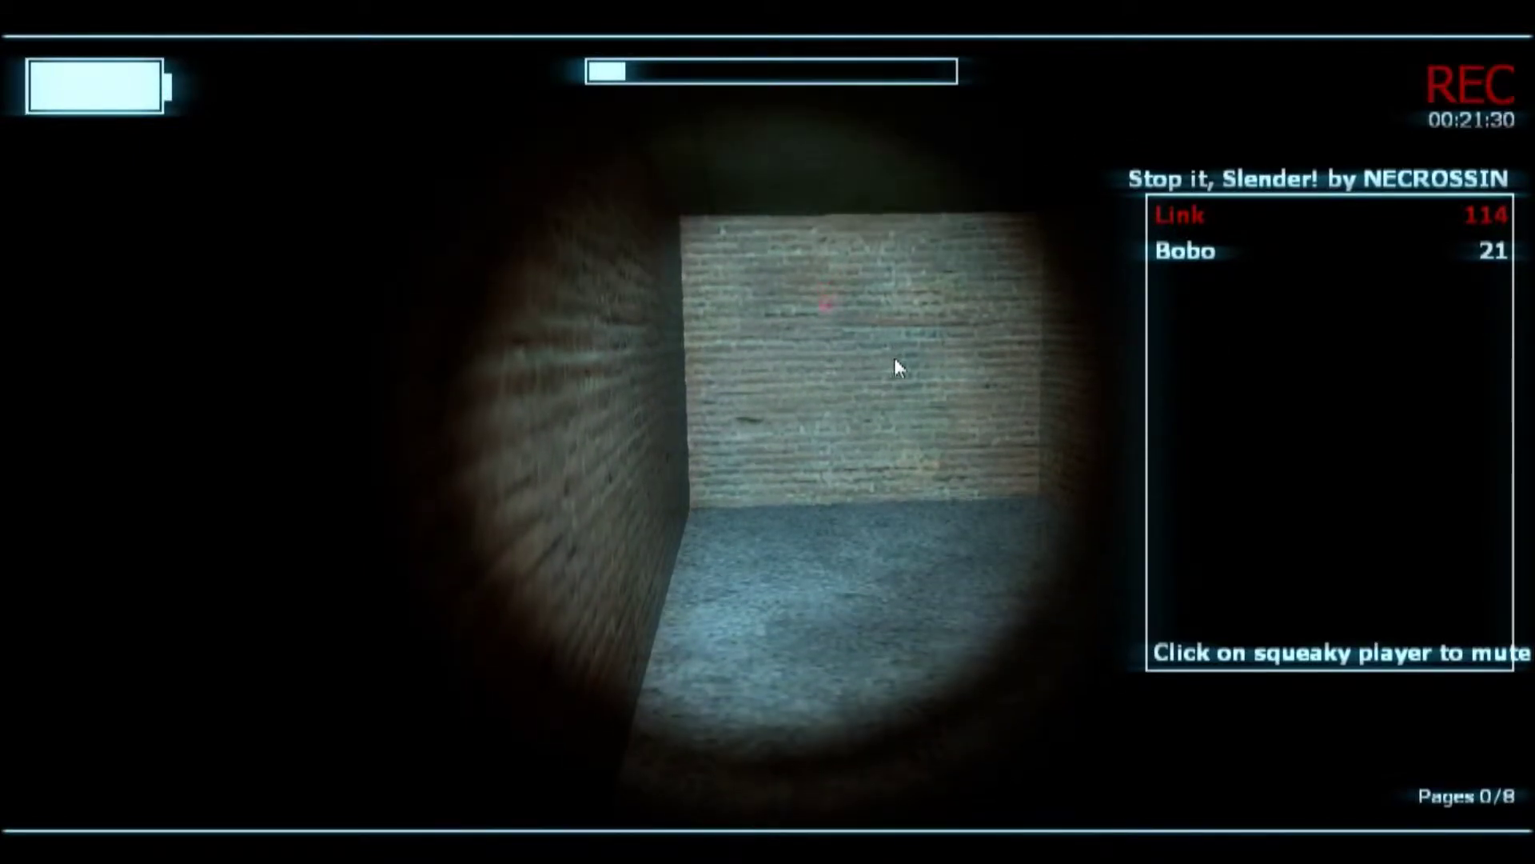
Step: Toggle the developer console twice while walking out of the brick building
{"action": "key", "text": "grave"}
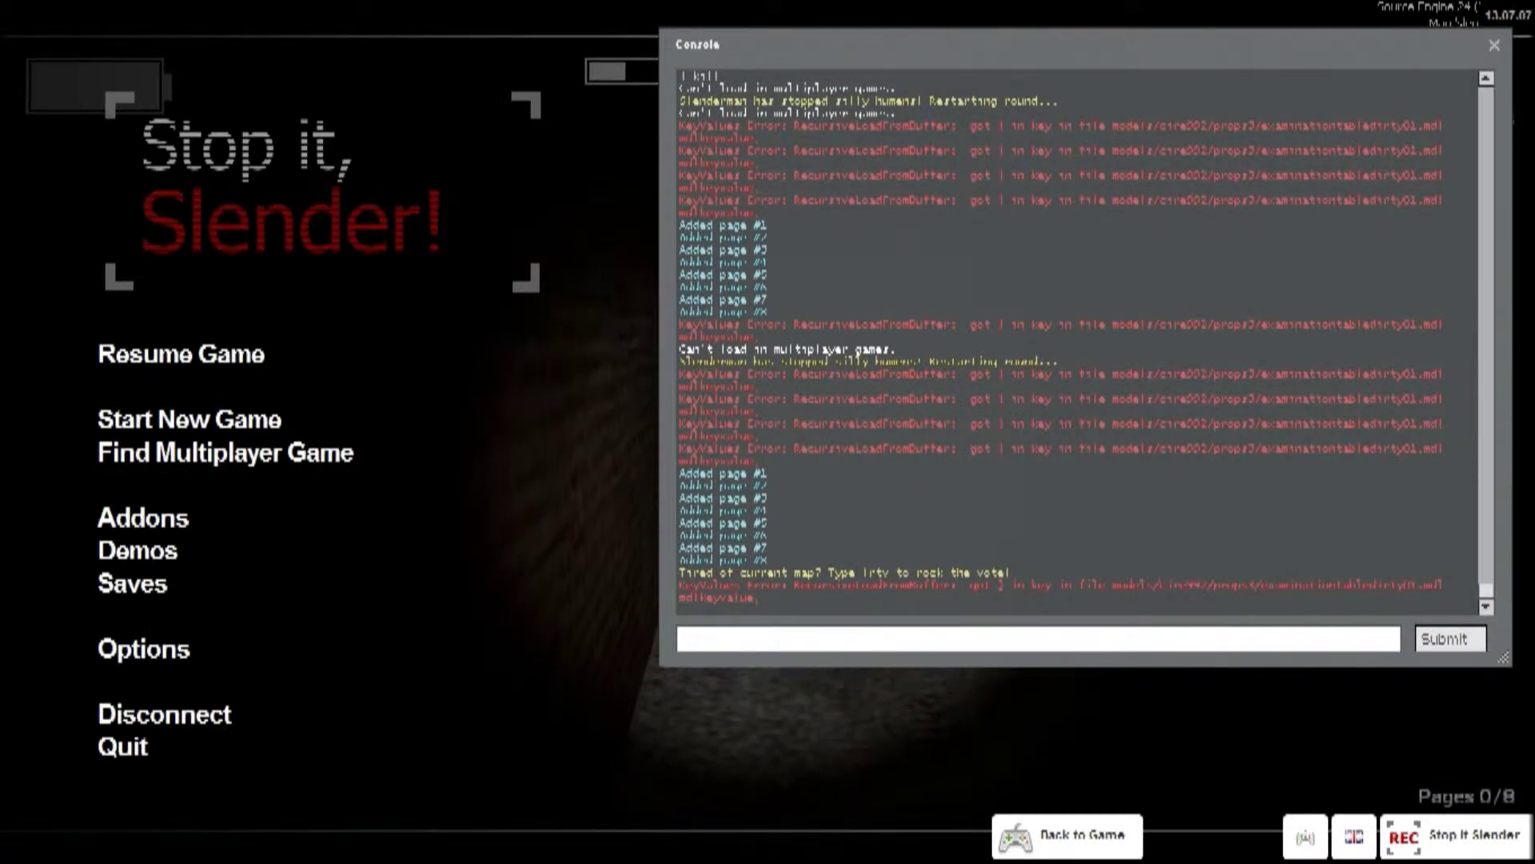
{"action": "key", "text": "grave"}
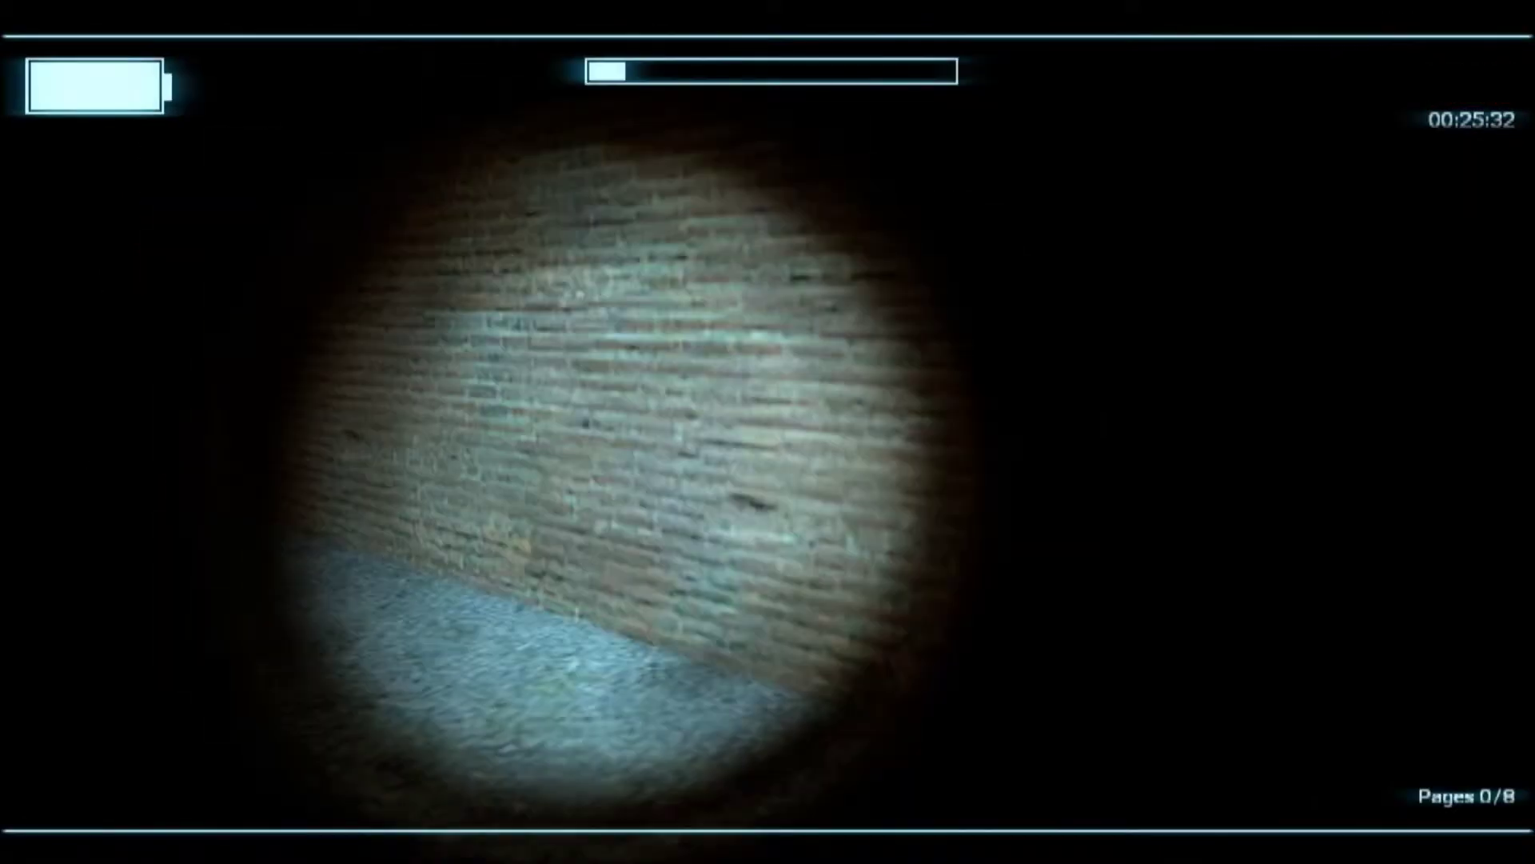
{"action": "key", "text": "w"}
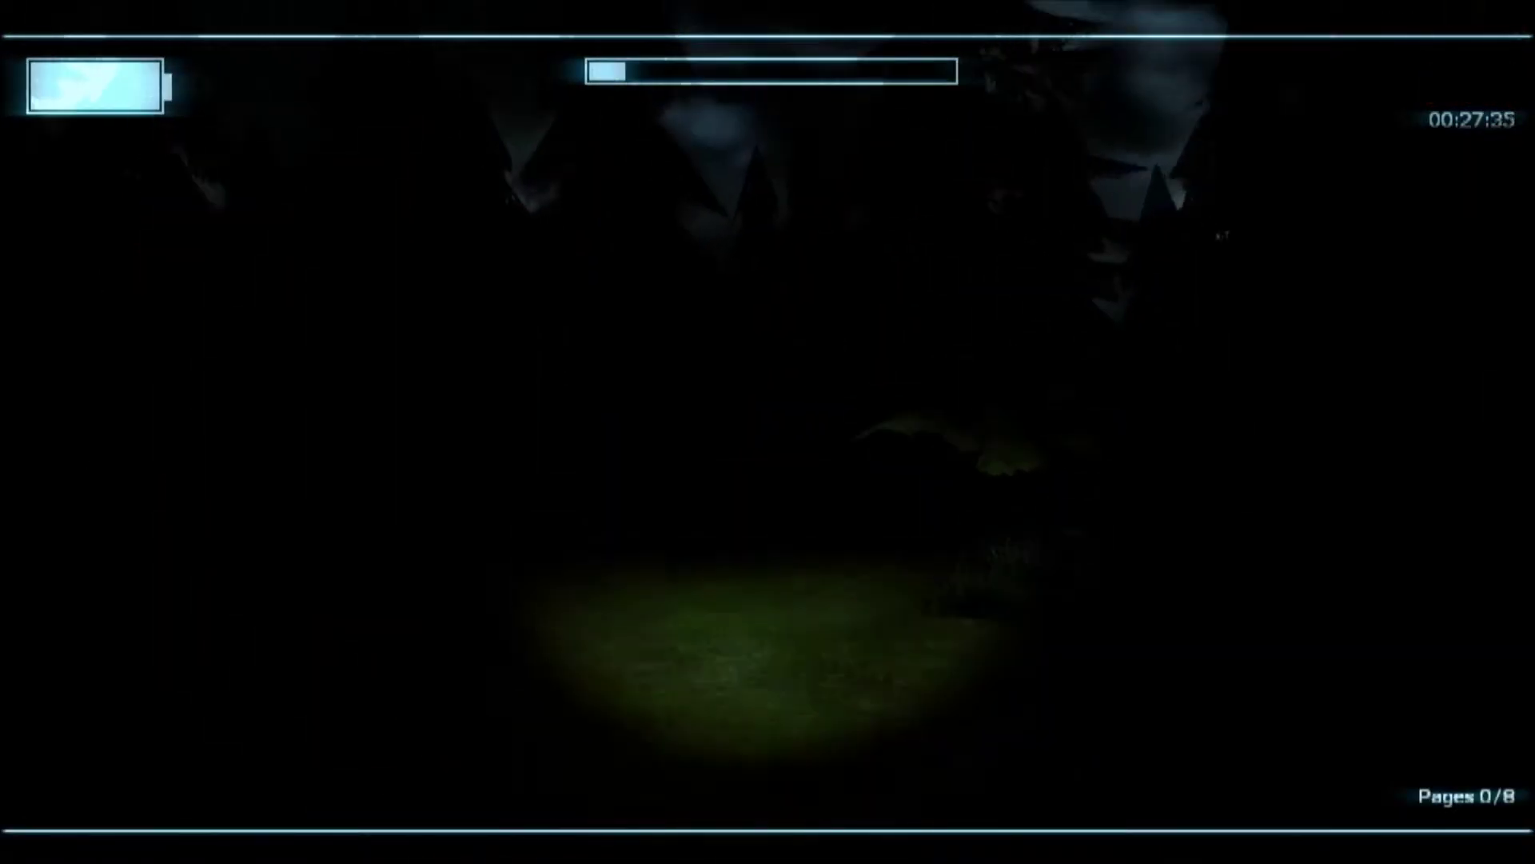
{"action": "key", "text": "grave"}
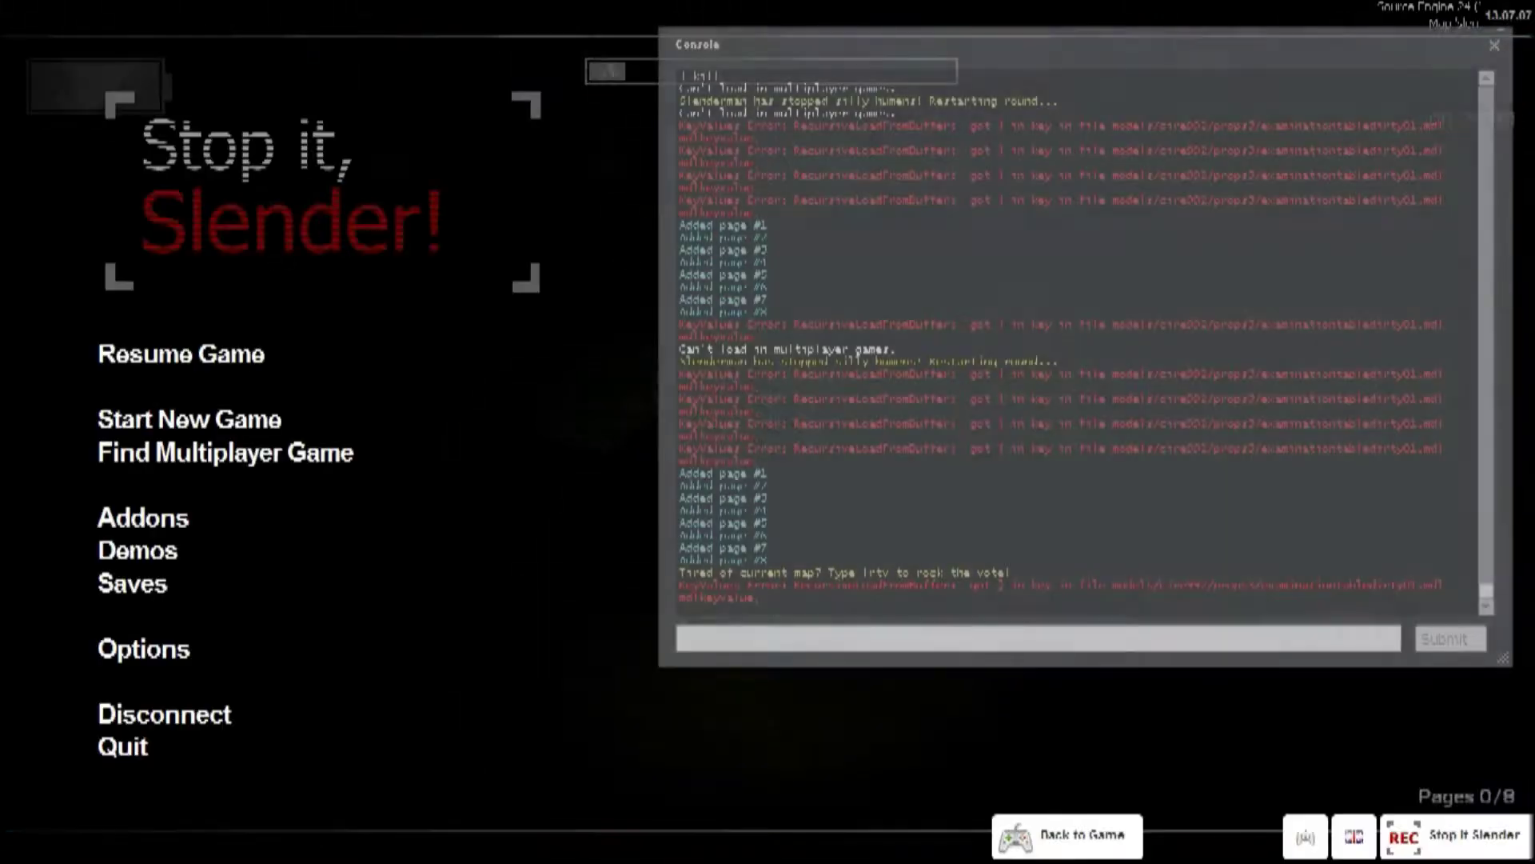
{"action": "key", "text": "grave"}
Step: Mute the top-scoring player from the Tab scoreboard, then hide the scoreboard
{"action": "key", "text": "Tab"}
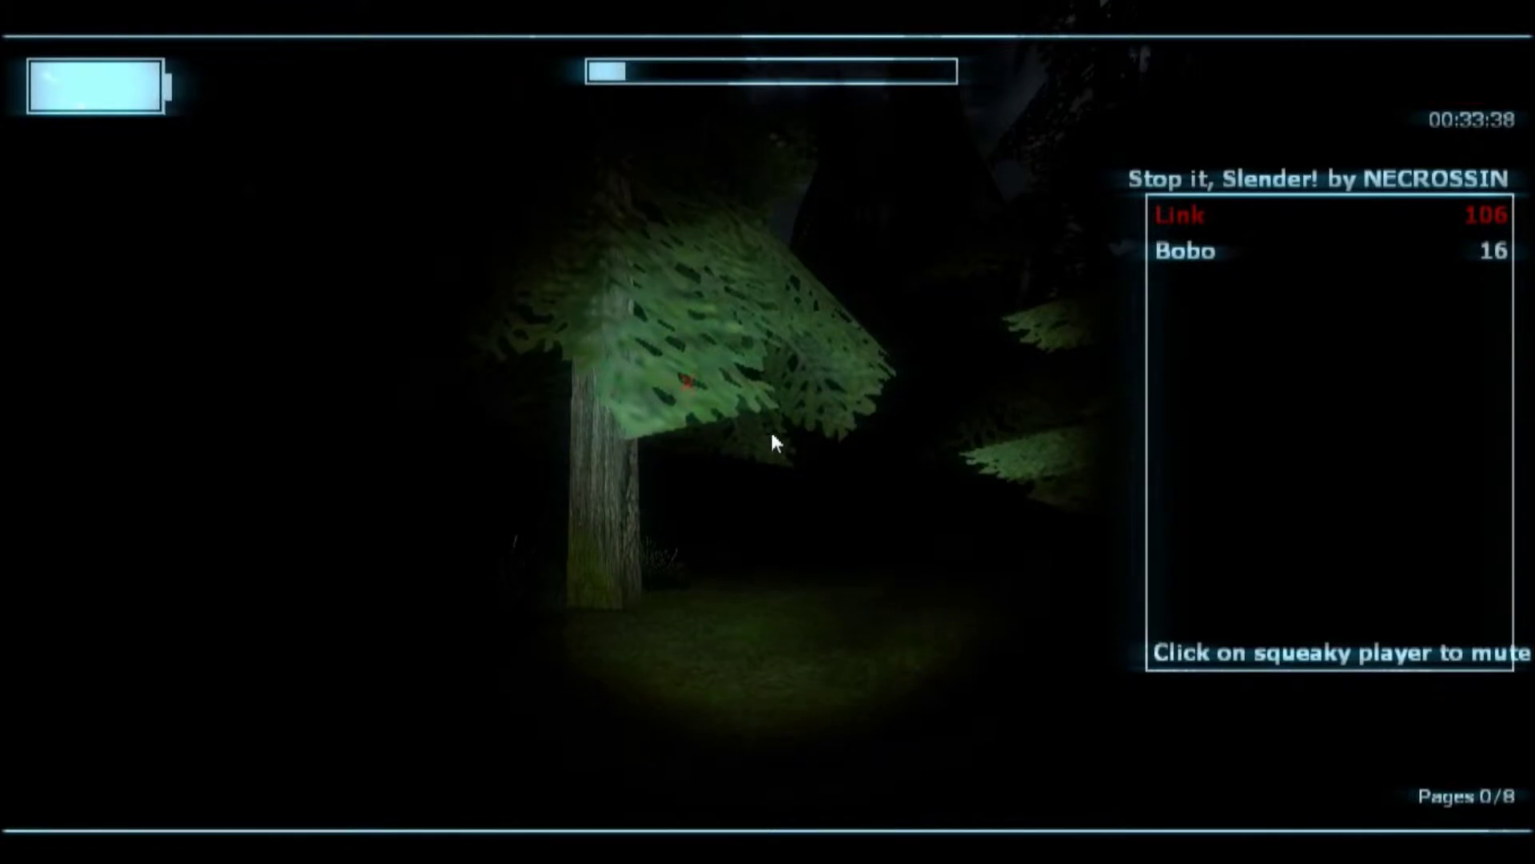
{"action": "left_click", "coordinate": [1215, 237]}
{"action": "left_click", "coordinate": [1196, 220]}
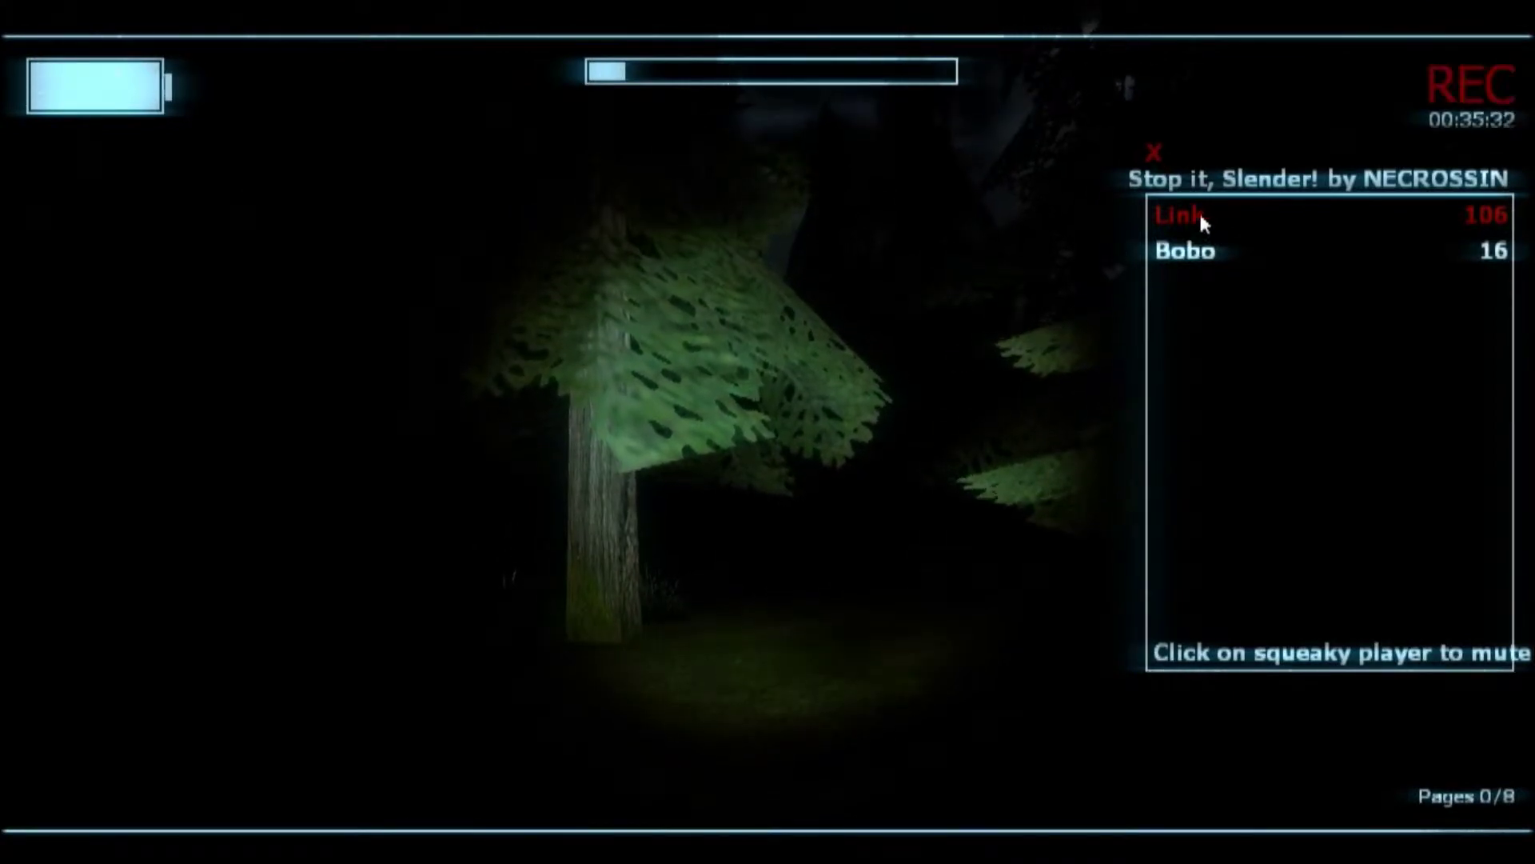
{"action": "left_click", "coordinate": [1258, 249]}
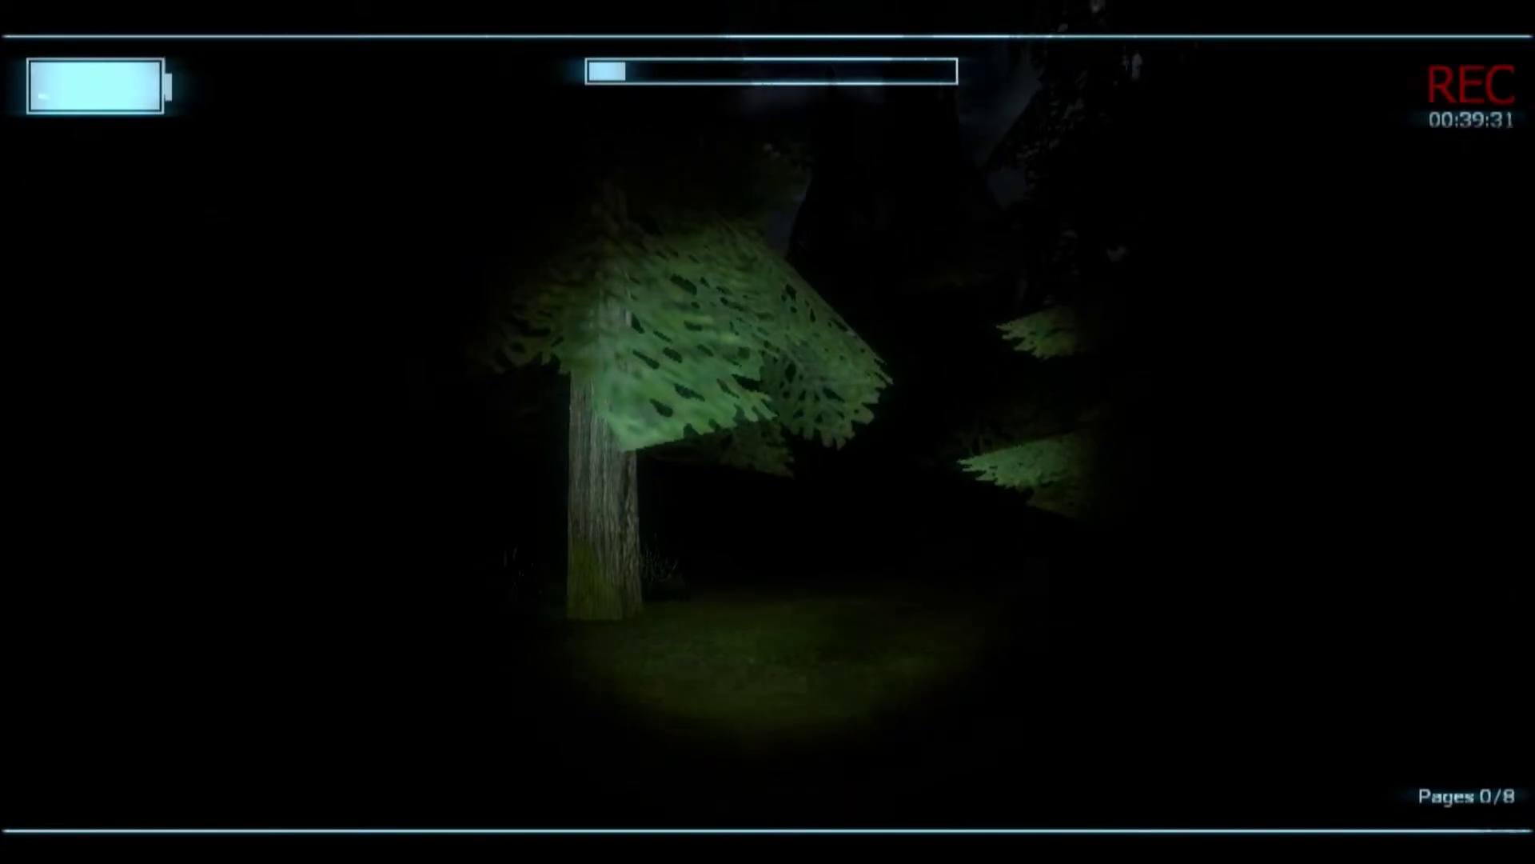
{"action": "key", "text": "Escape"}
Step: Open and close the console again, then look toward the brick wall
{"action": "key", "text": "grave"}
{"action": "scroll", "coordinate": [1079, 336], "scroll_direction": "up", "scroll_amount": 3}
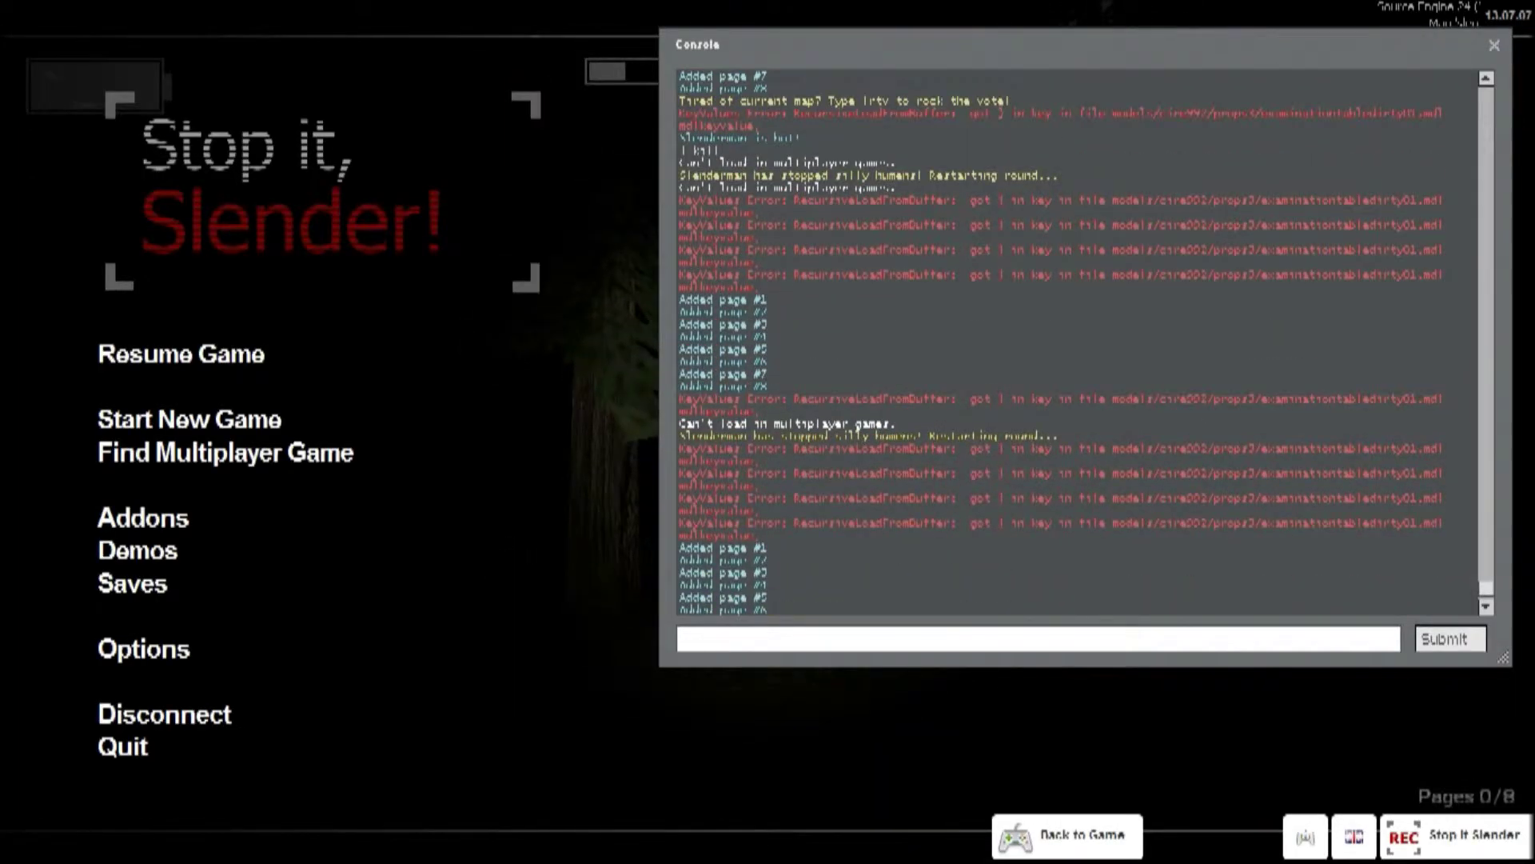
{"action": "scroll", "coordinate": [1079, 336], "scroll_direction": "down", "scroll_amount": 3}
{"action": "key", "text": "grave"}
{"action": "key", "text": "Escape"}
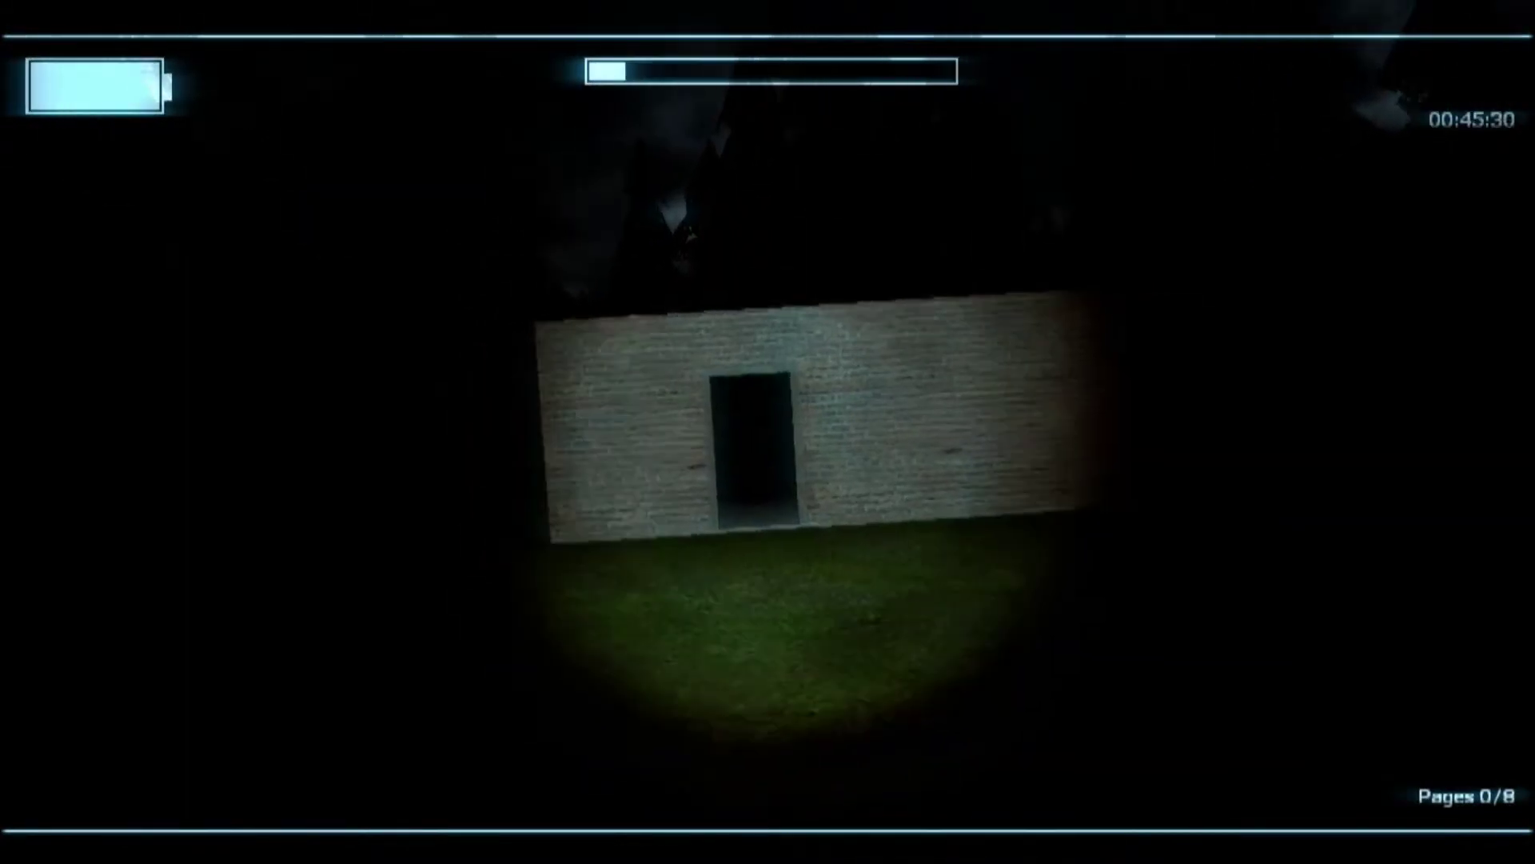
Step: Walk through the grass and trees, then go around the brick wall corner
{"action": "key", "text": "w"}
{"action": "key", "text": "w"}
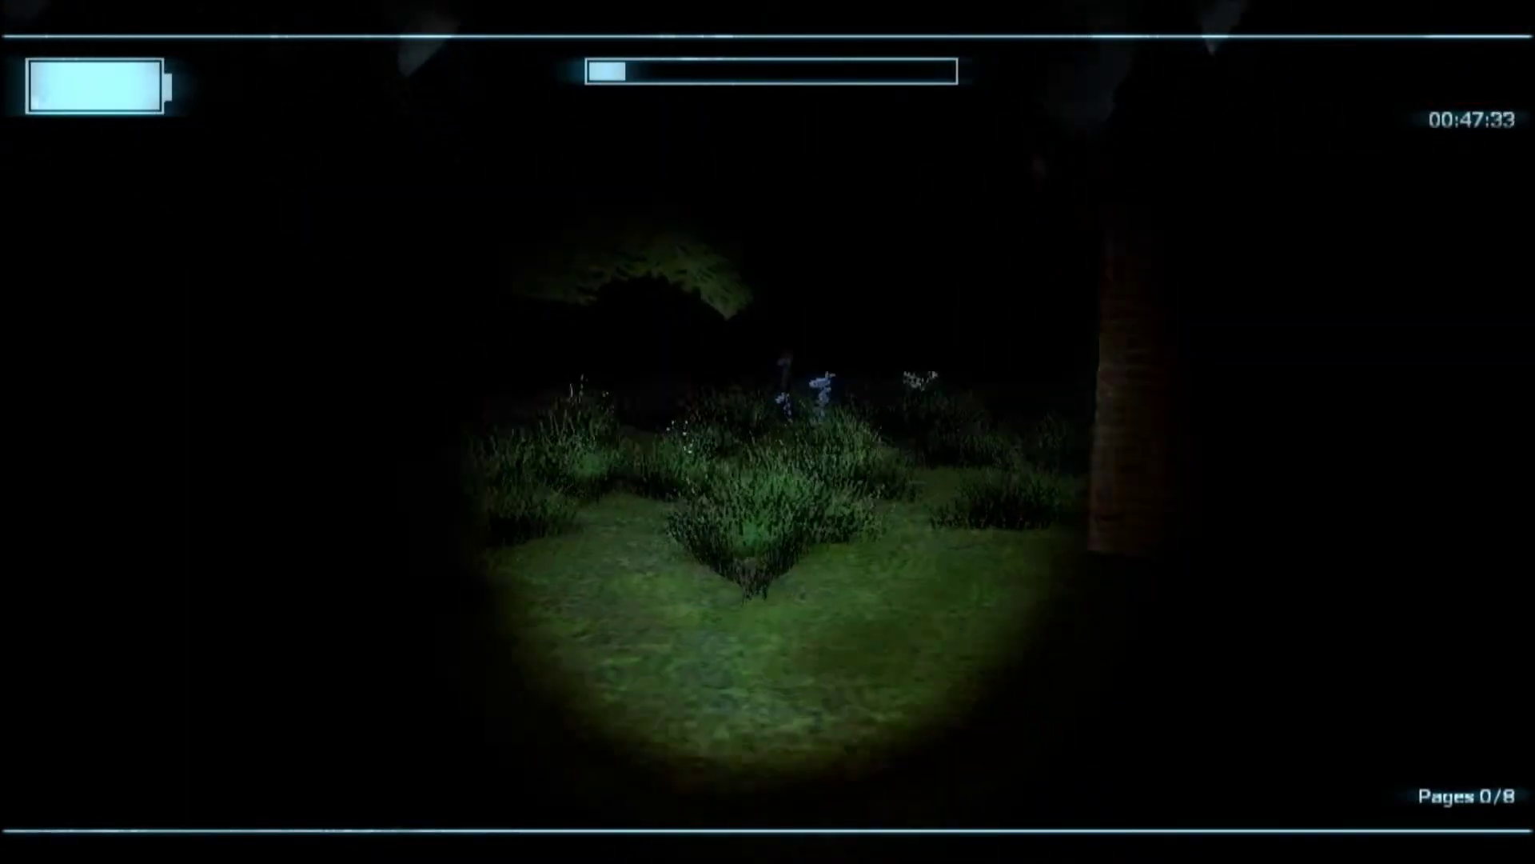
{"action": "key", "text": "w"}
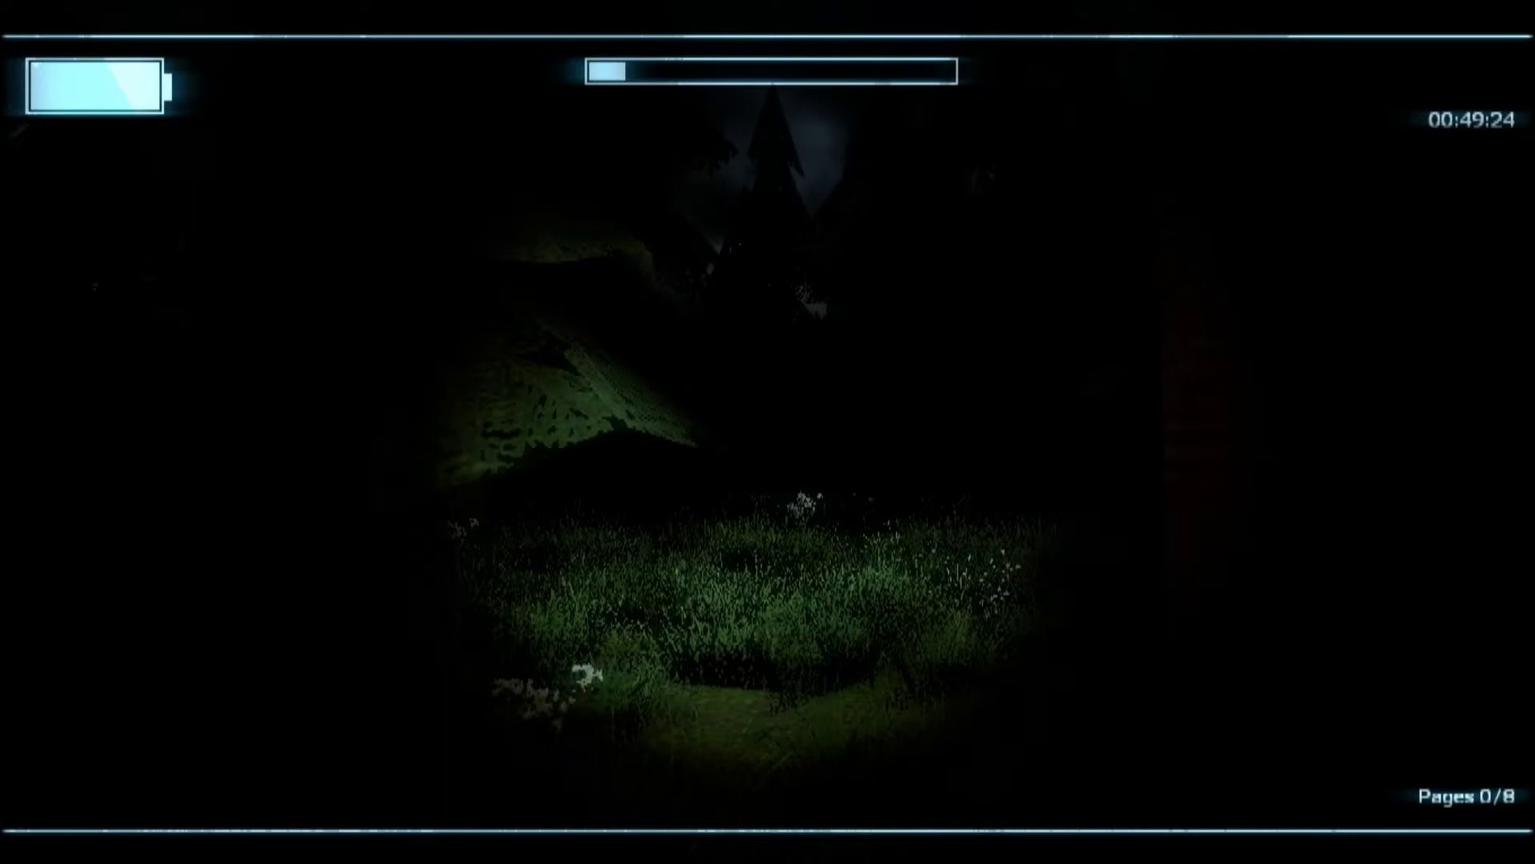
{"action": "key", "text": "w"}
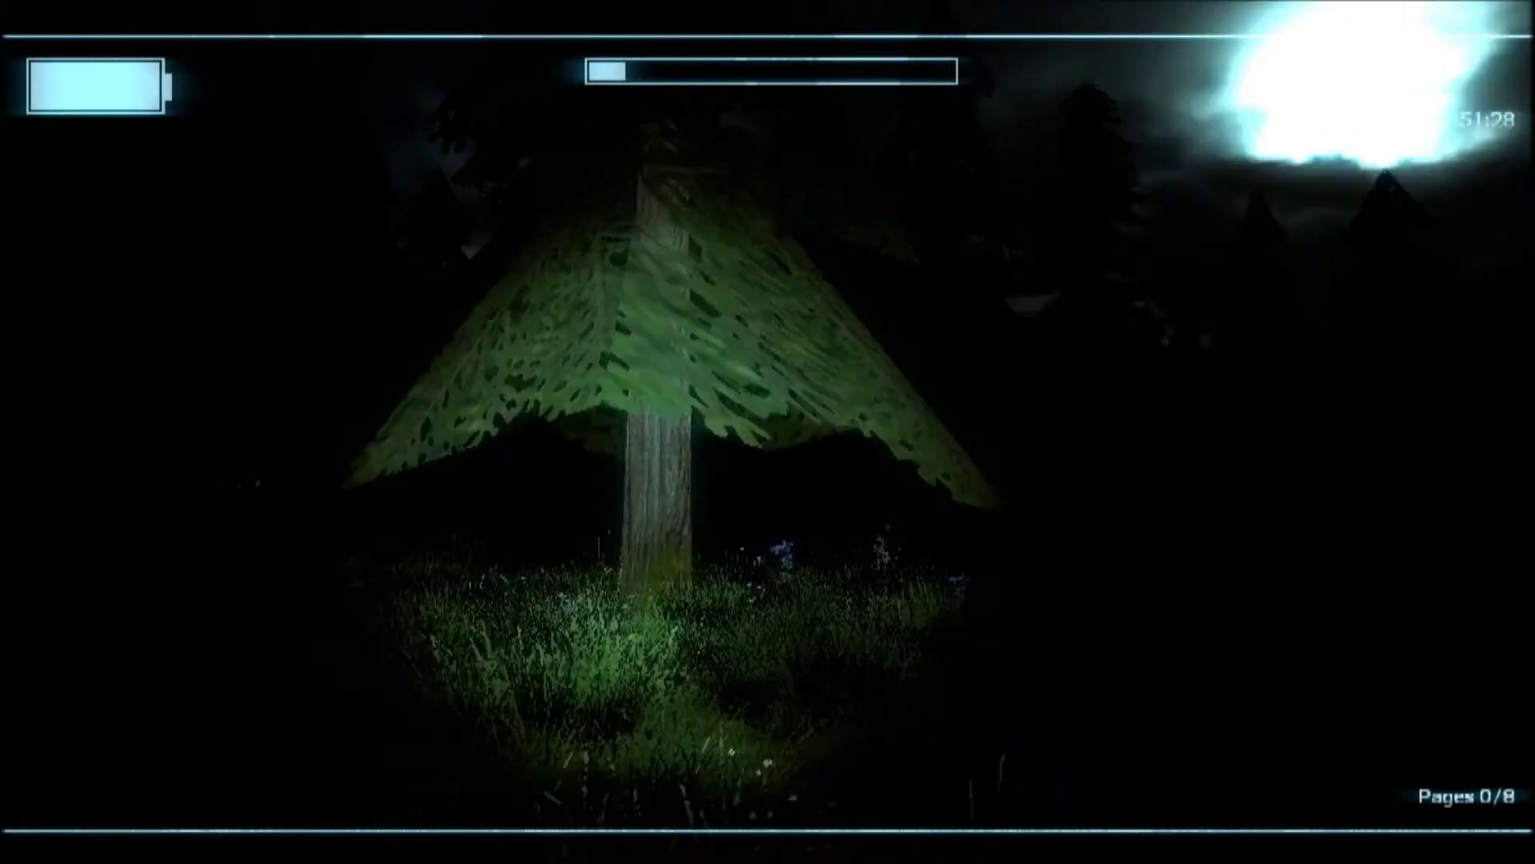
{"action": "key", "text": "w"}
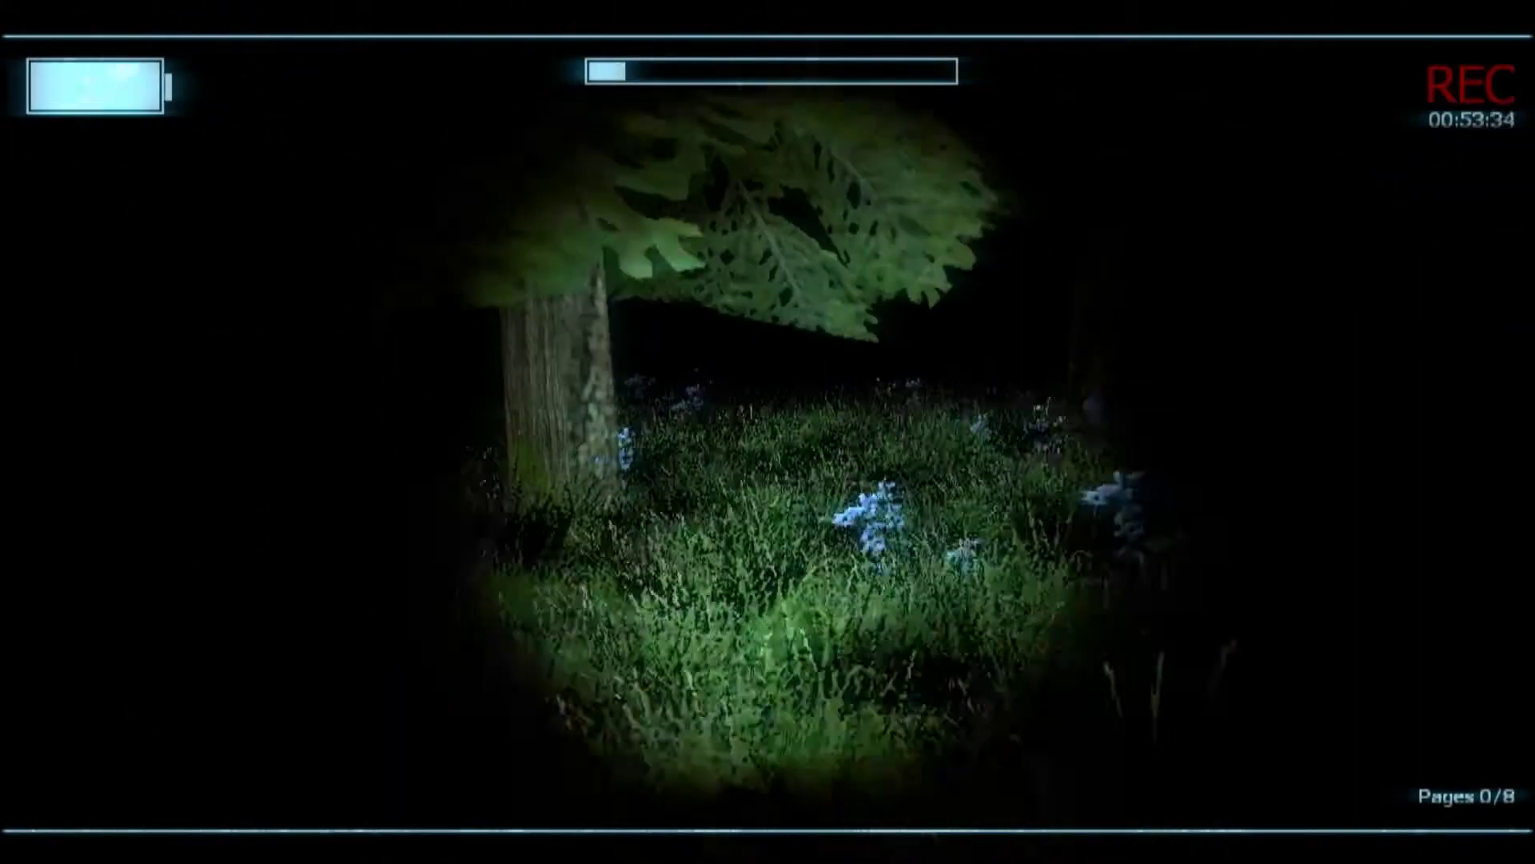
{"action": "key", "text": "w"}
{"action": "key", "text": "w"}
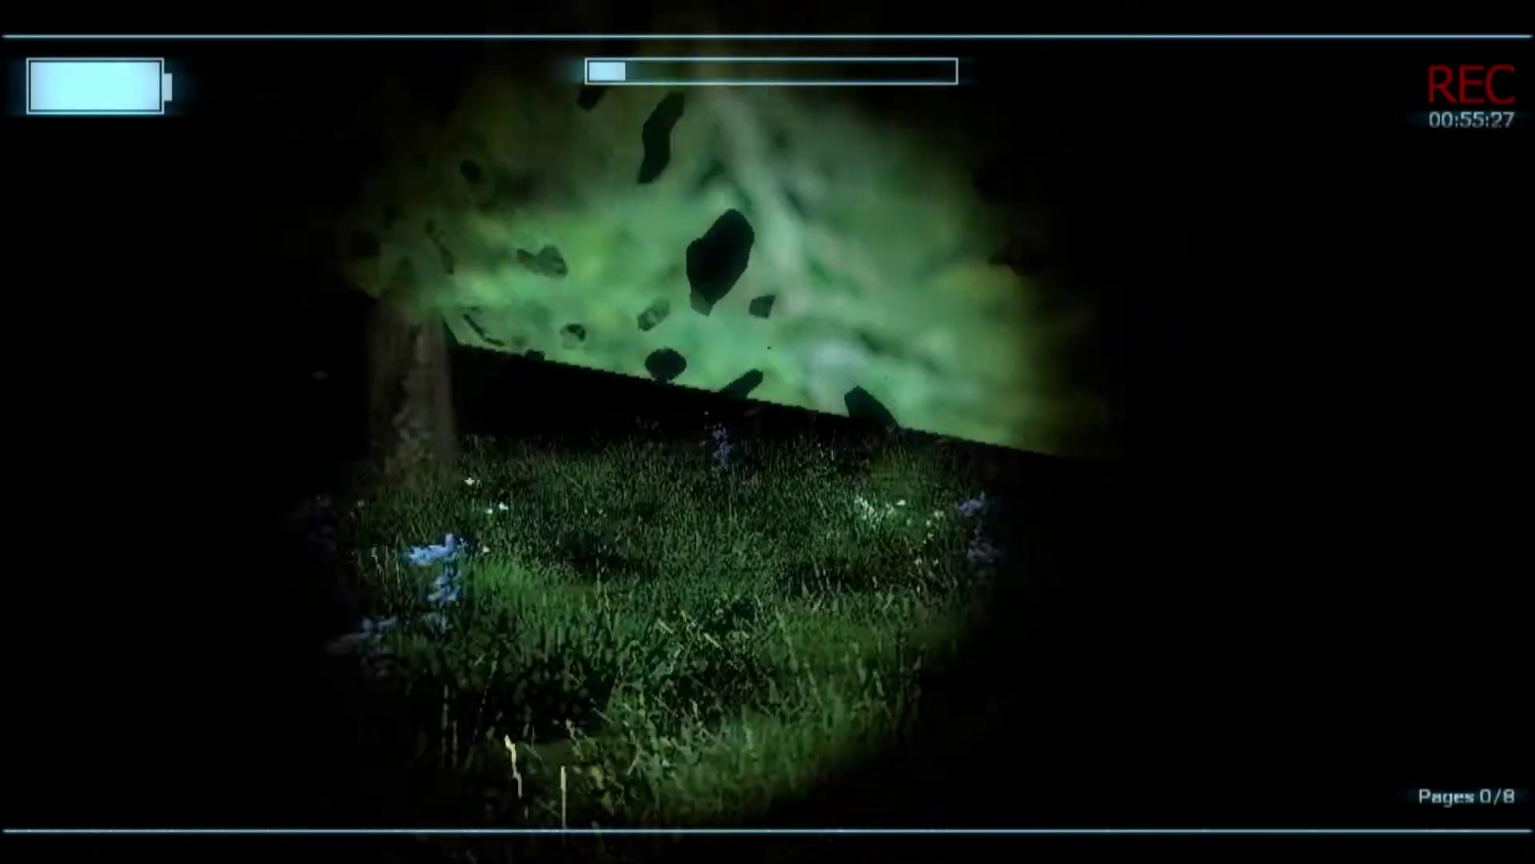
{"action": "key", "text": "w"}
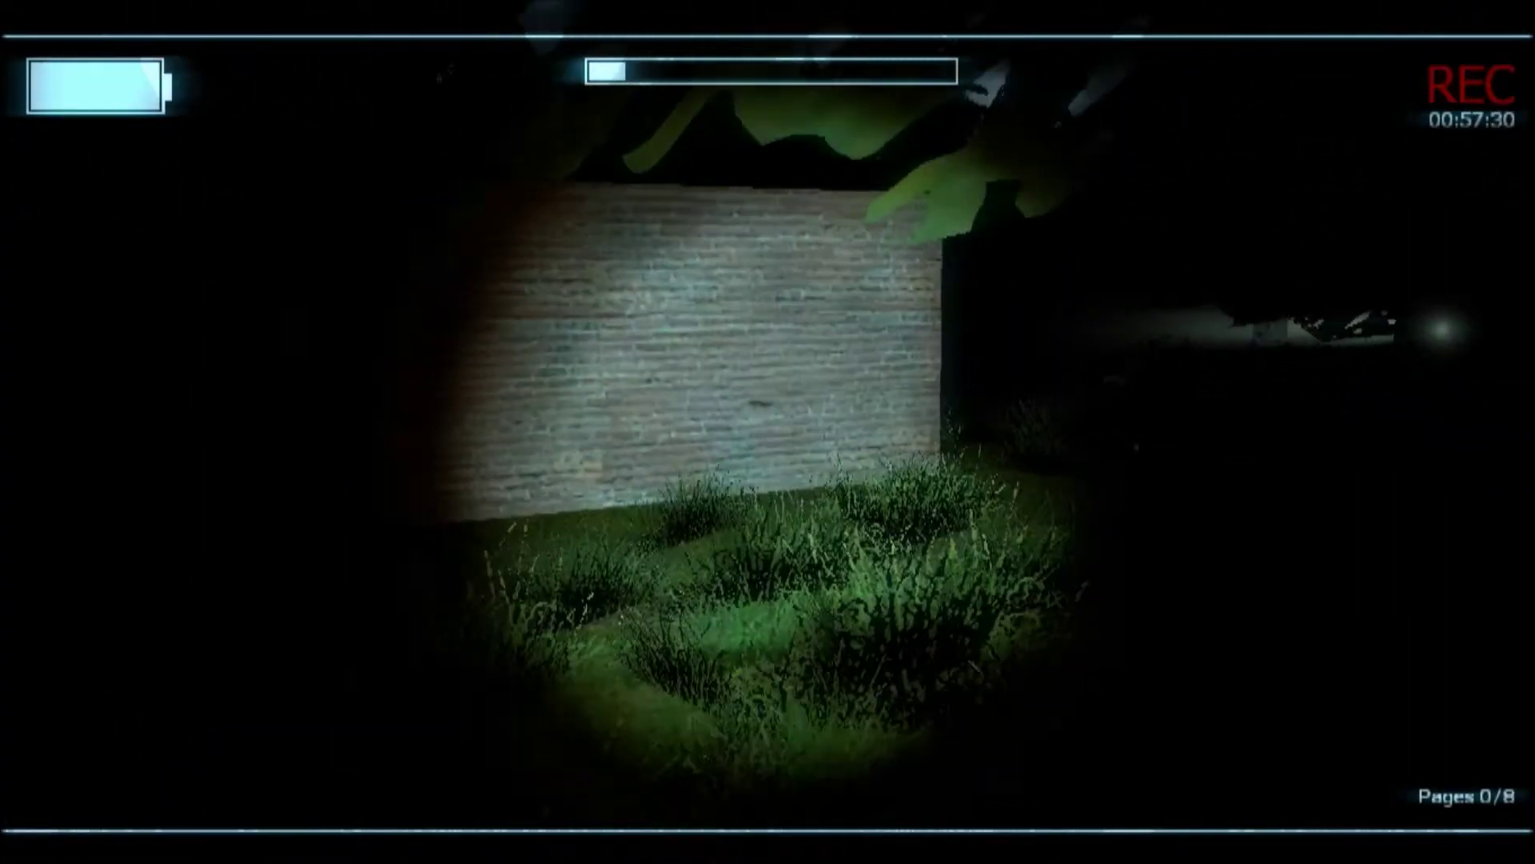
{"action": "key", "text": "w"}
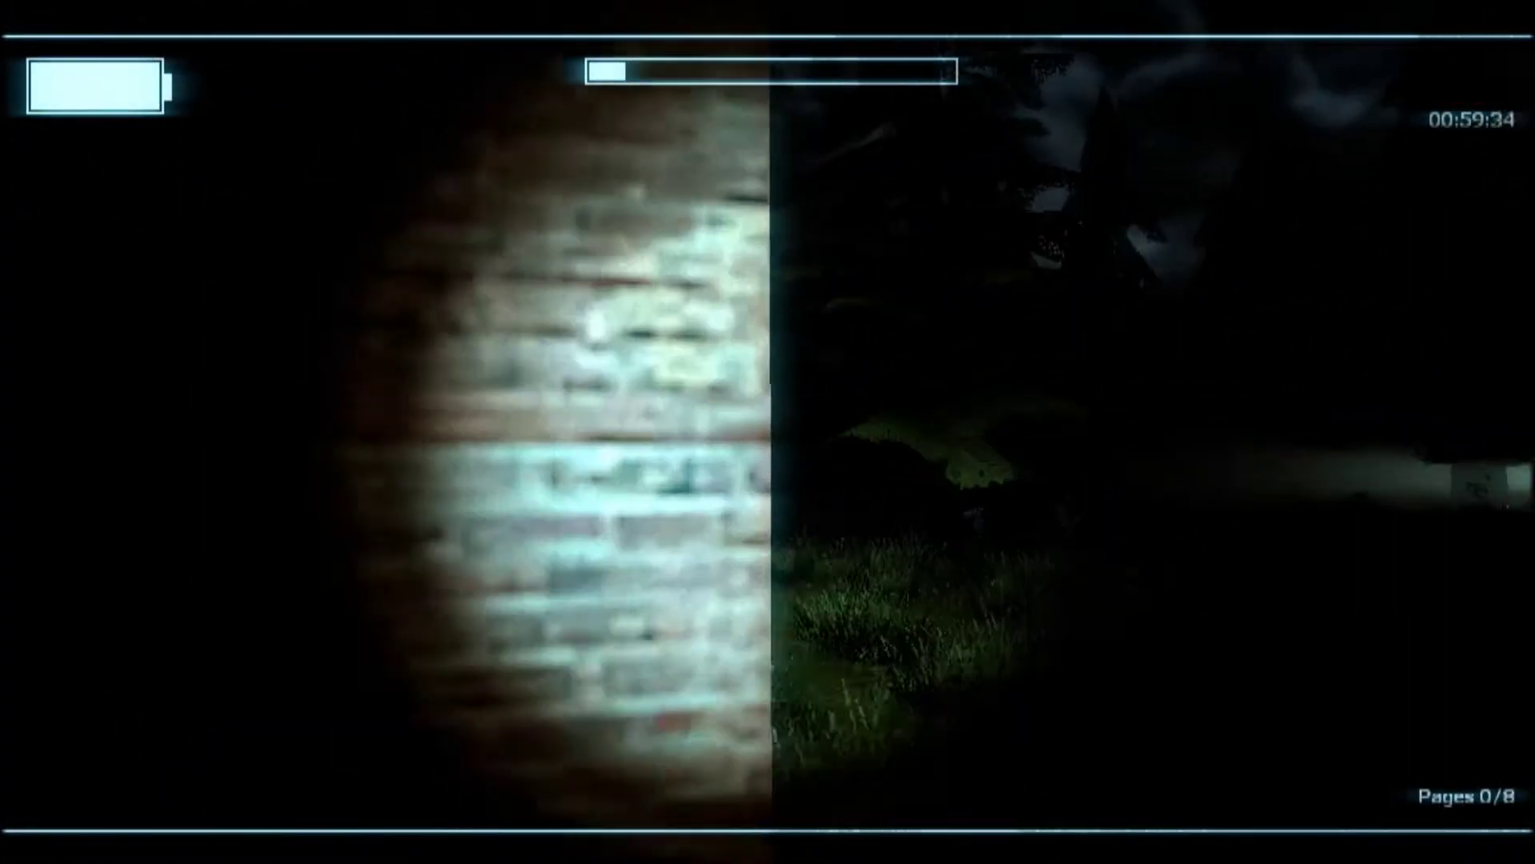
{"action": "key", "text": "w"}
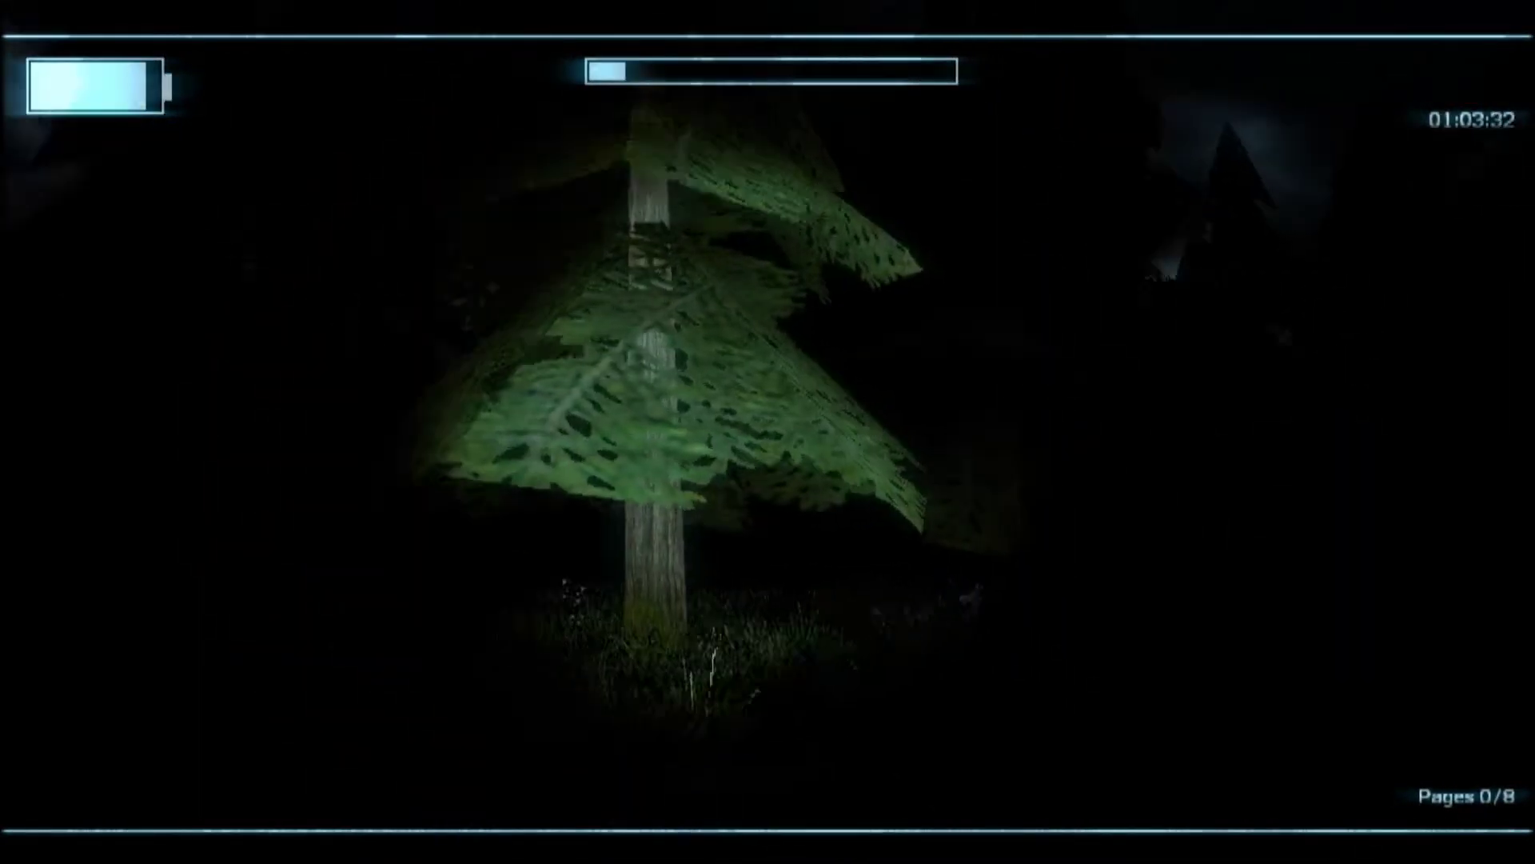
Step: Push through the foliage to open grass, briefly checking the Steam chat overlay
{"action": "key", "text": "w"}
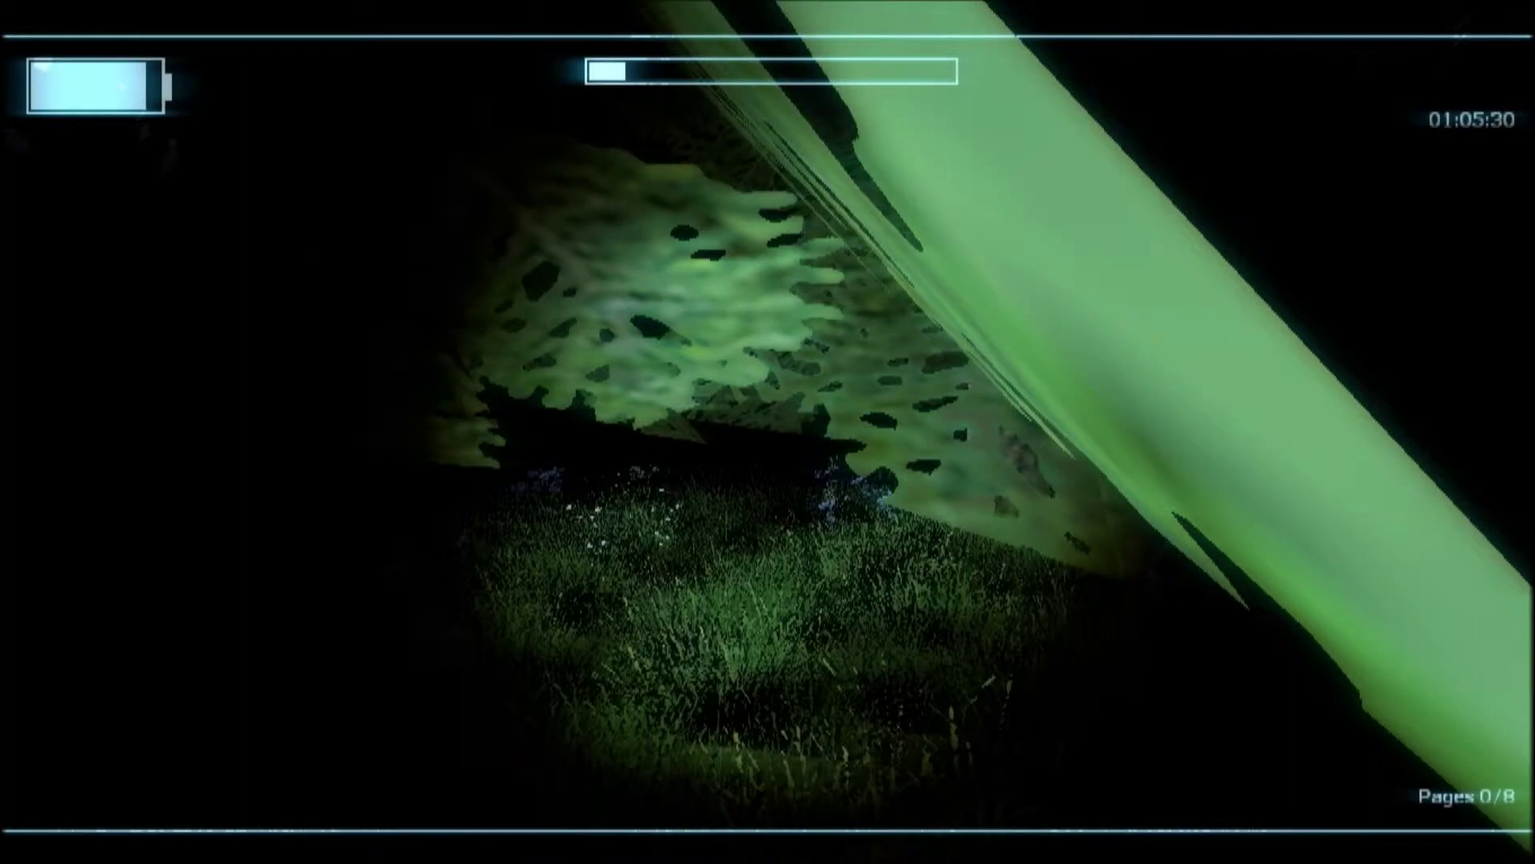
{"action": "key", "text": "w"}
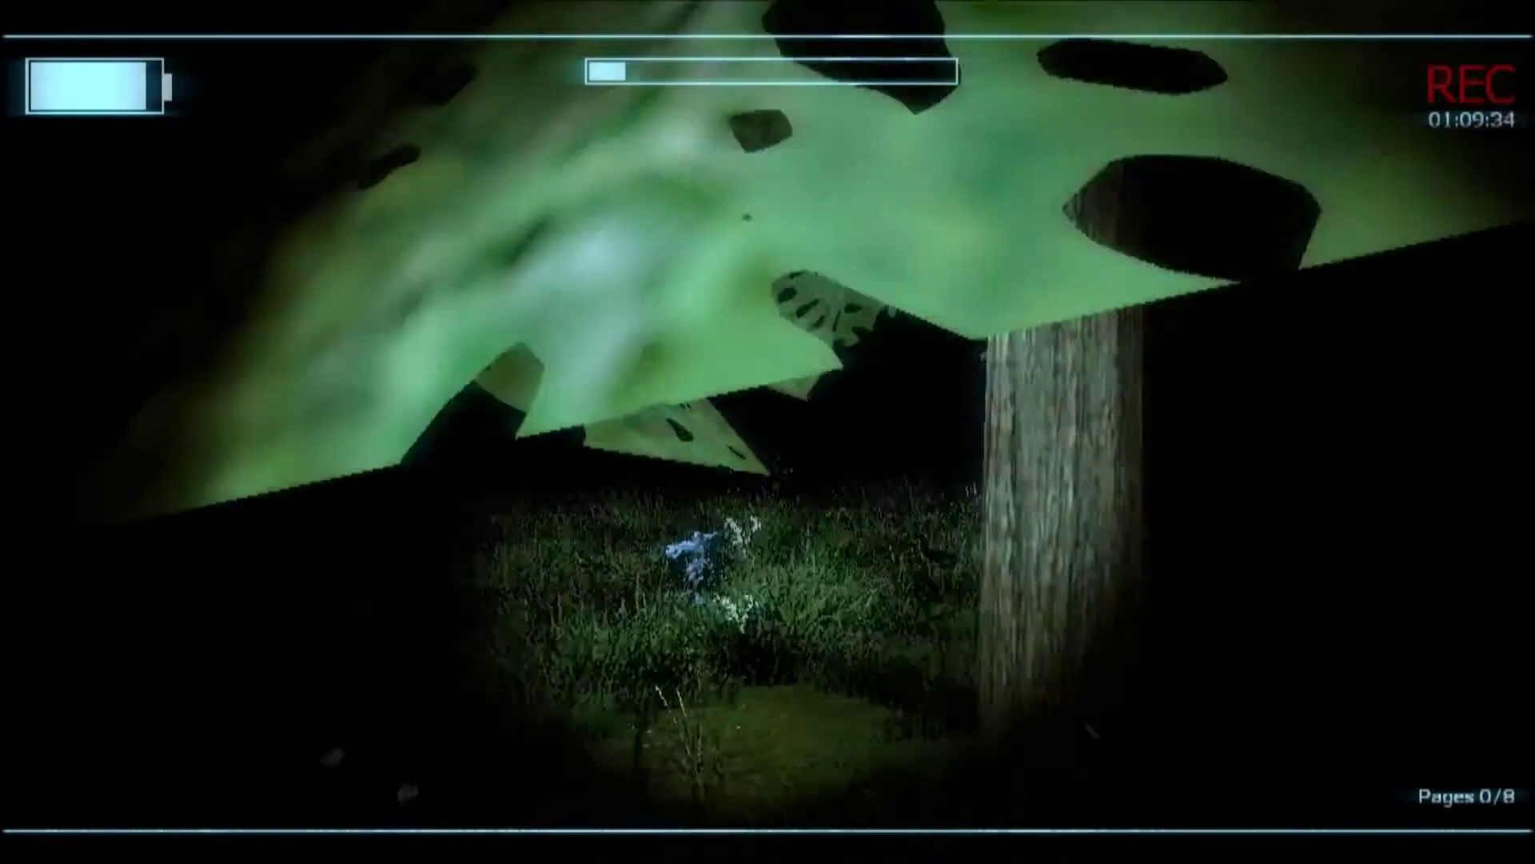
{"action": "key", "text": "w"}
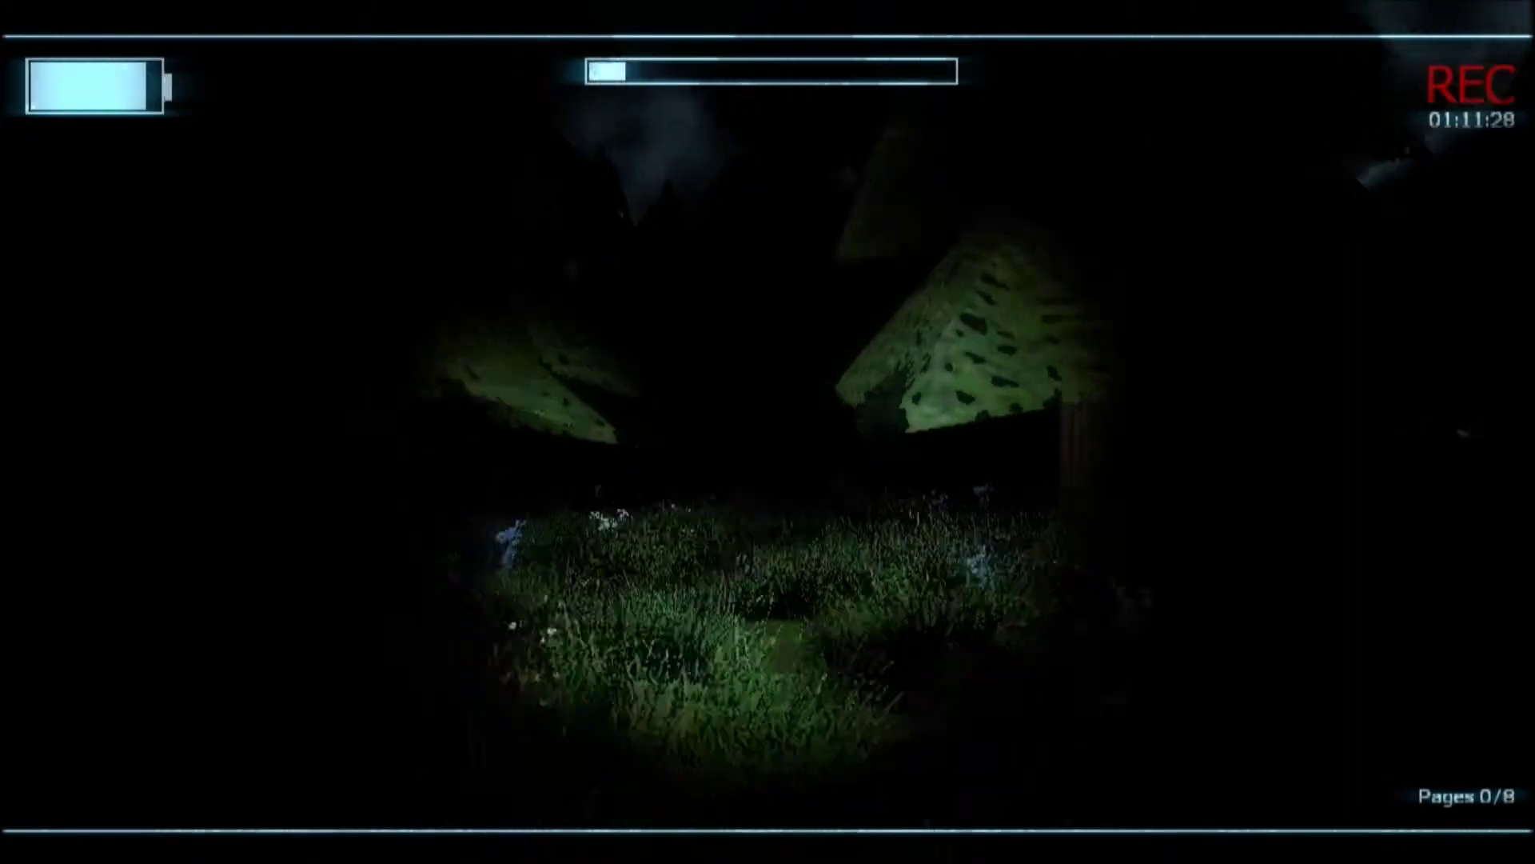
{"action": "key", "text": "w"}
{"action": "key", "text": "w"}
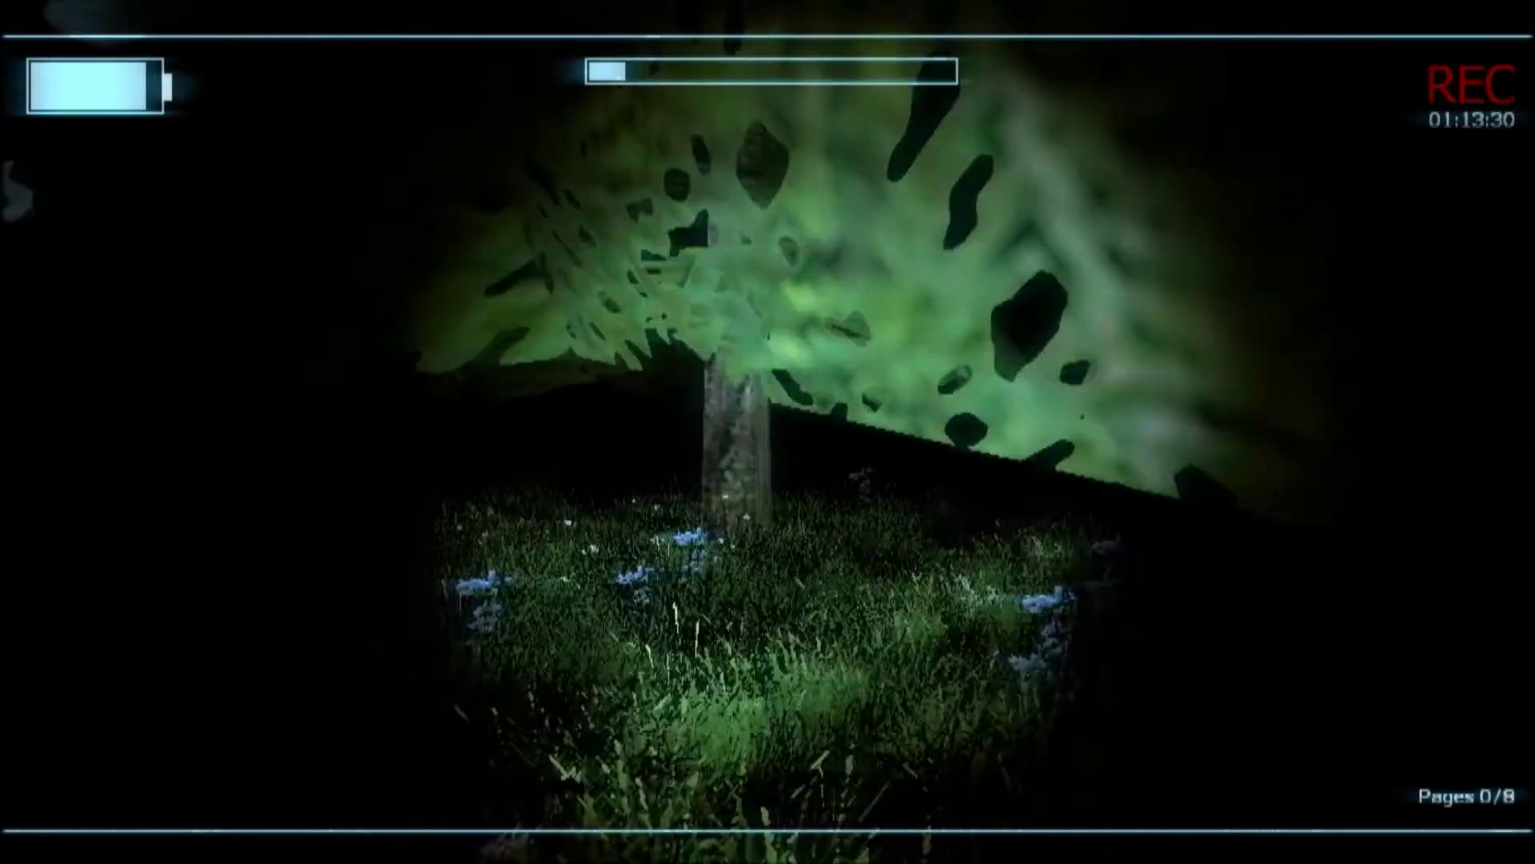
{"action": "key", "text": "shift+Tab"}
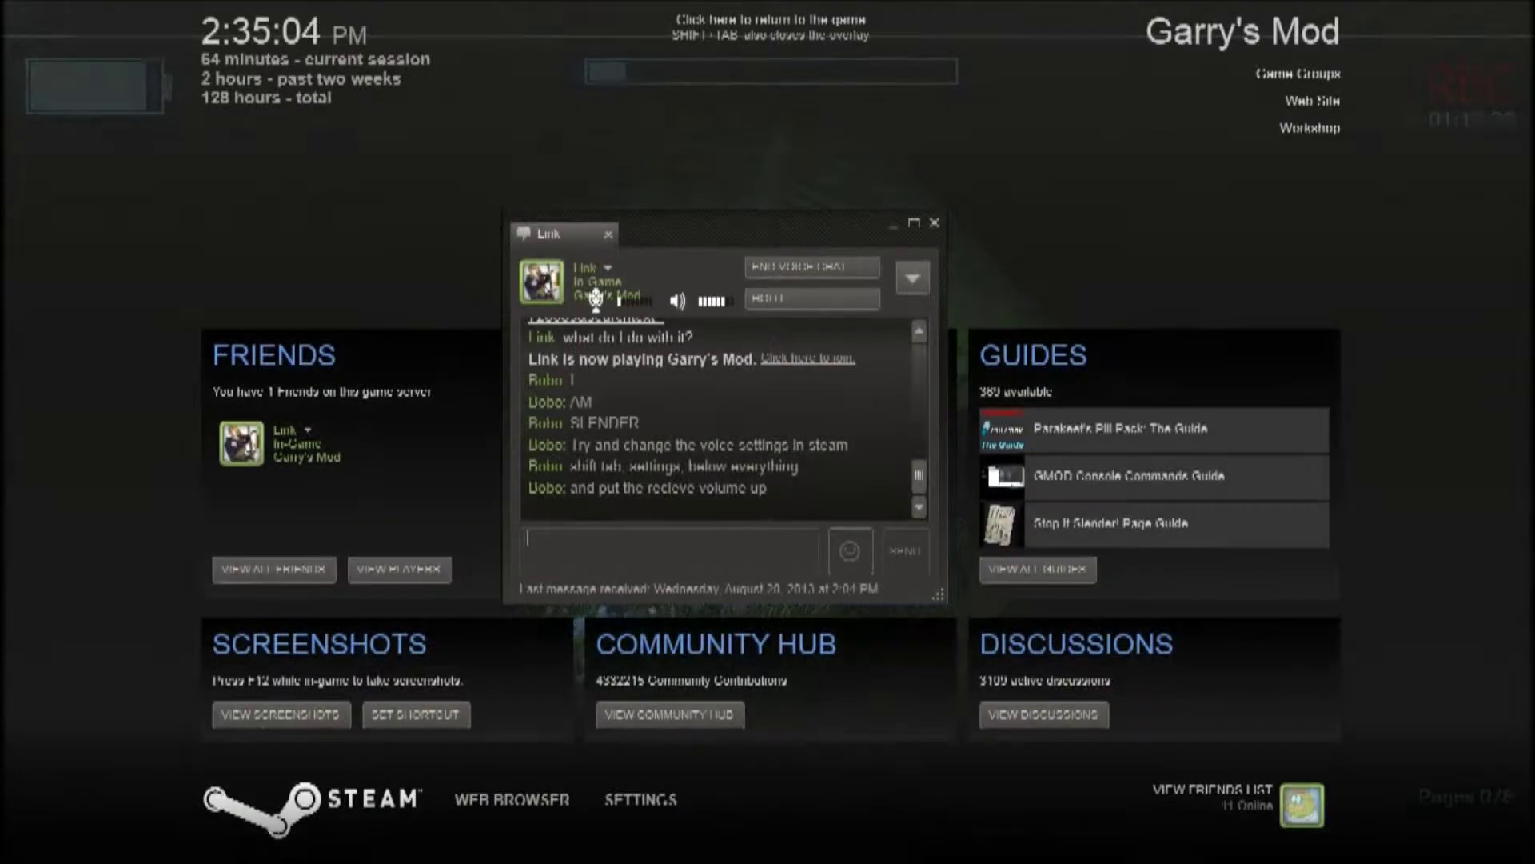
{"action": "key", "text": "shift+Tab"}
Step: Keep walking among the trees and under the large leaves, looking around for pages
{"action": "key", "text": "w"}
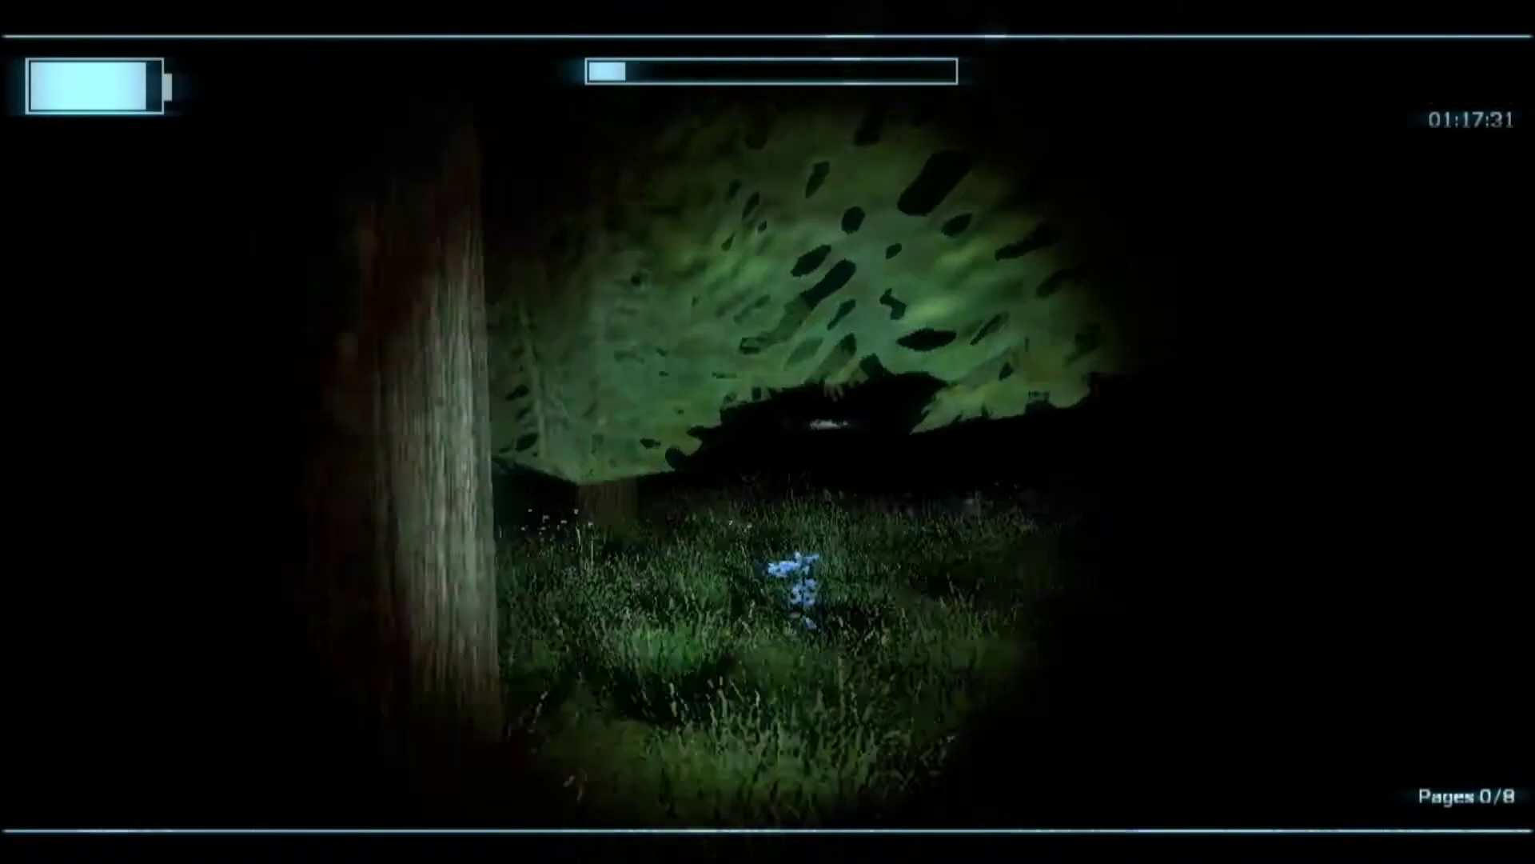
{"action": "key", "text": "w"}
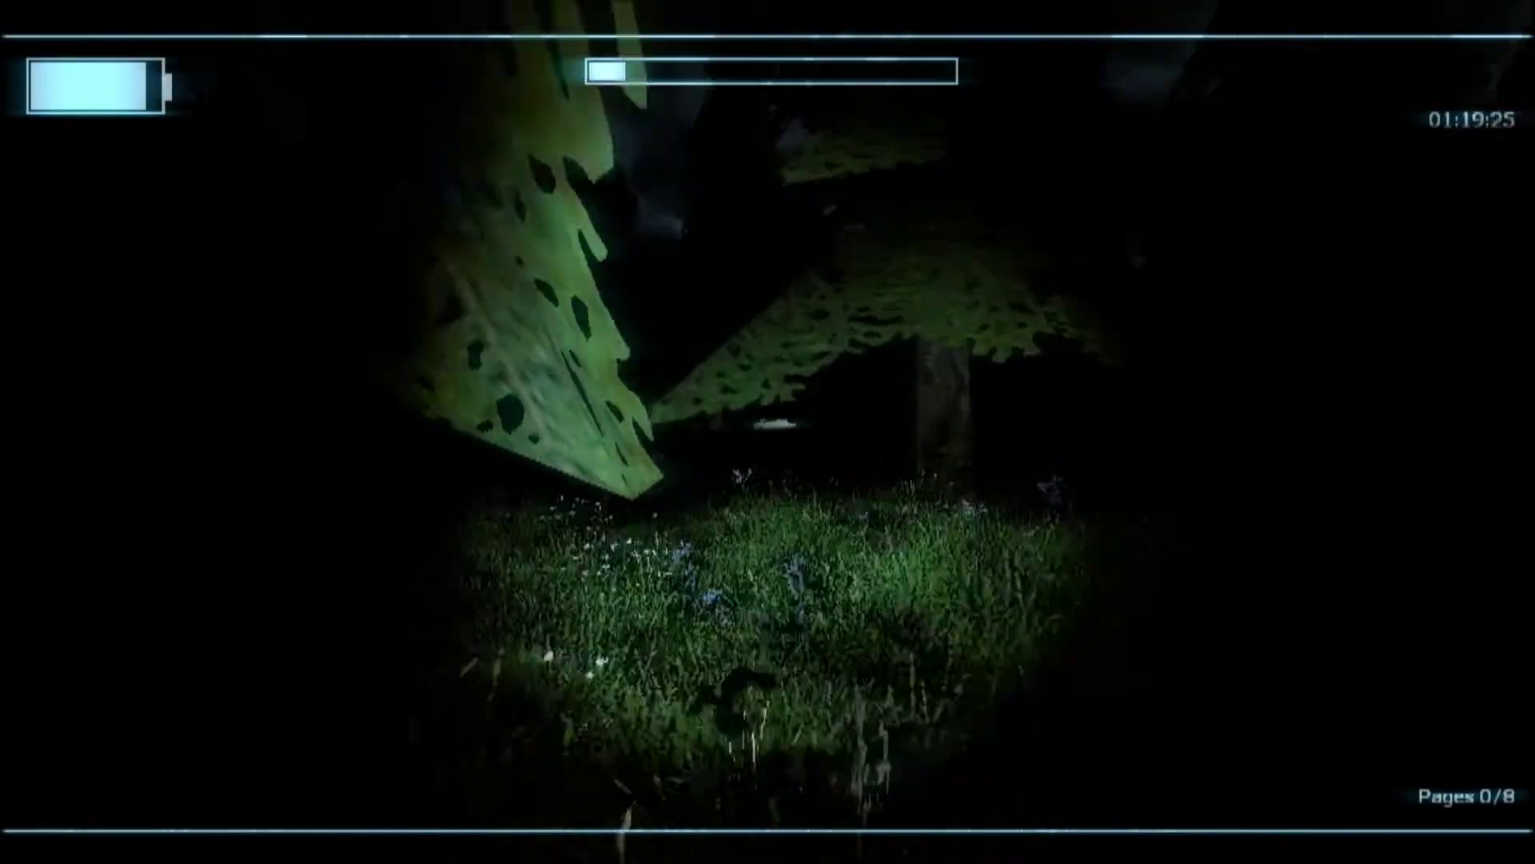
{"action": "key", "text": "w"}
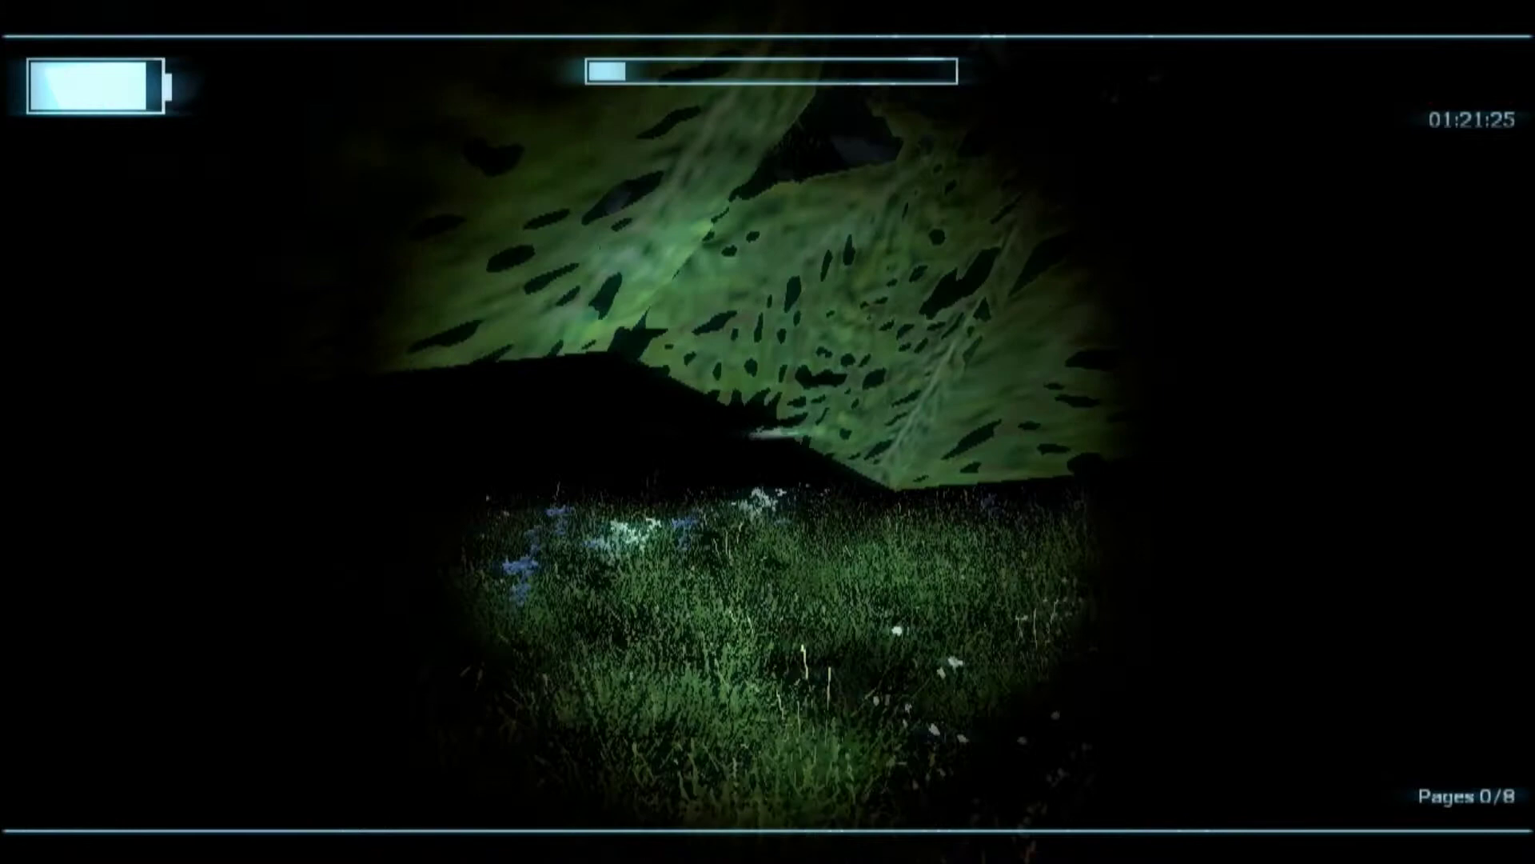
{"action": "key", "text": "w"}
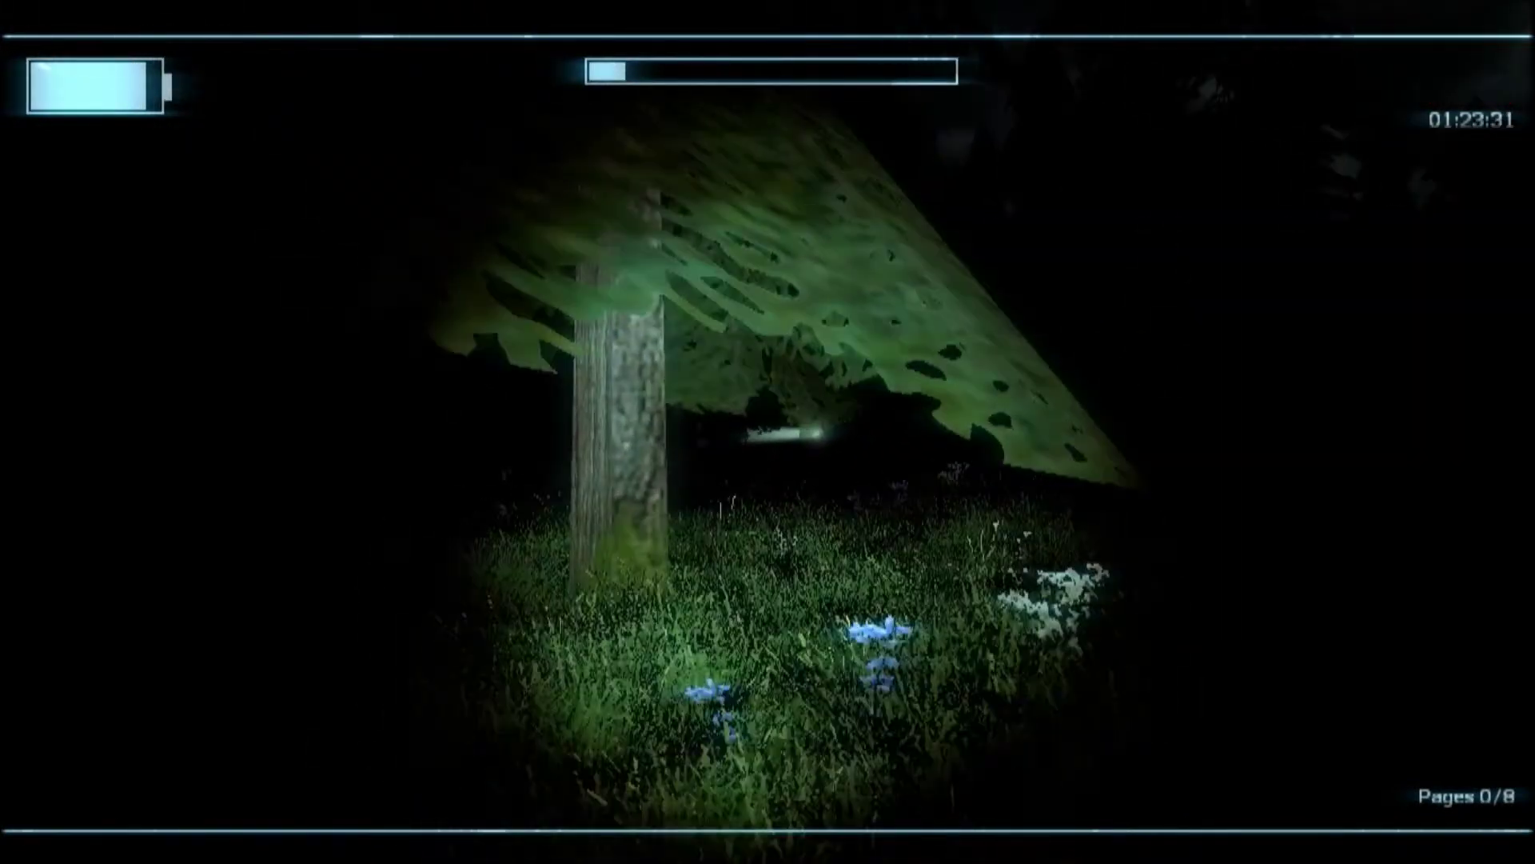
{"action": "key", "text": "w"}
{"action": "key", "text": "w"}
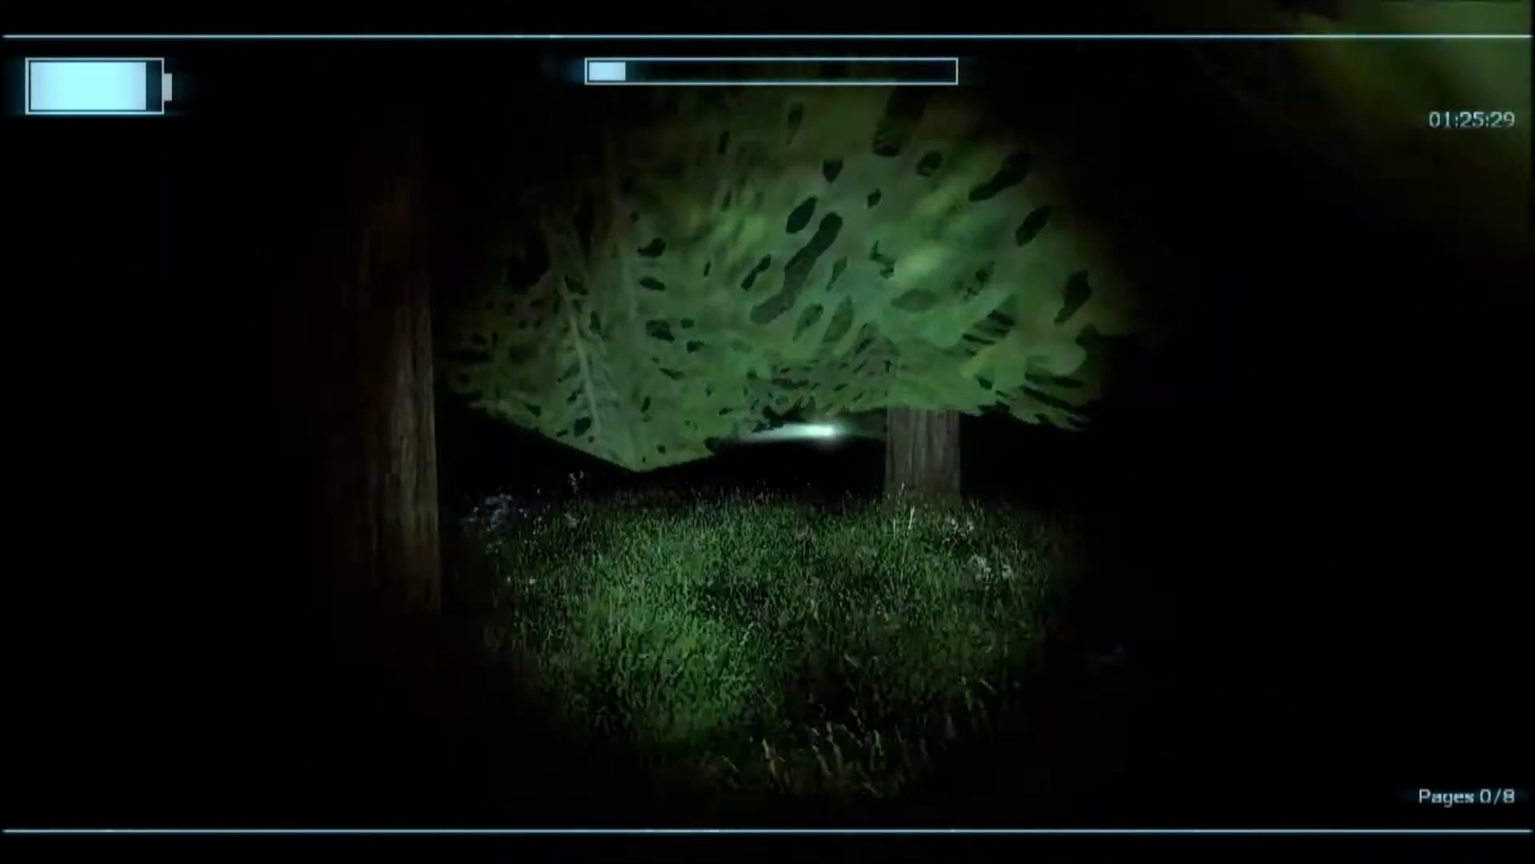
{"action": "key", "text": "w"}
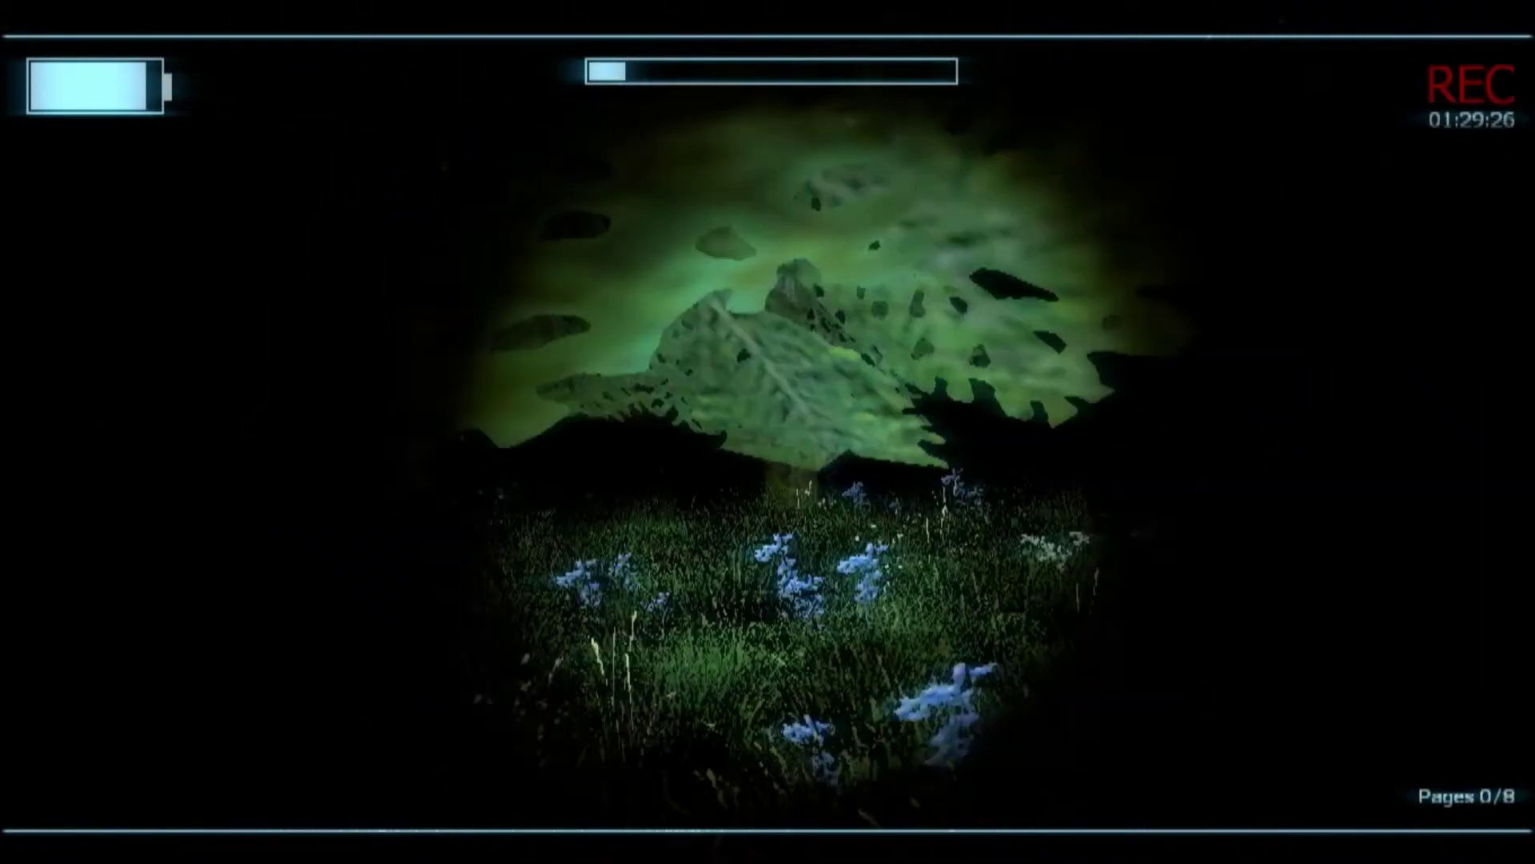
{"action": "key", "text": "w"}
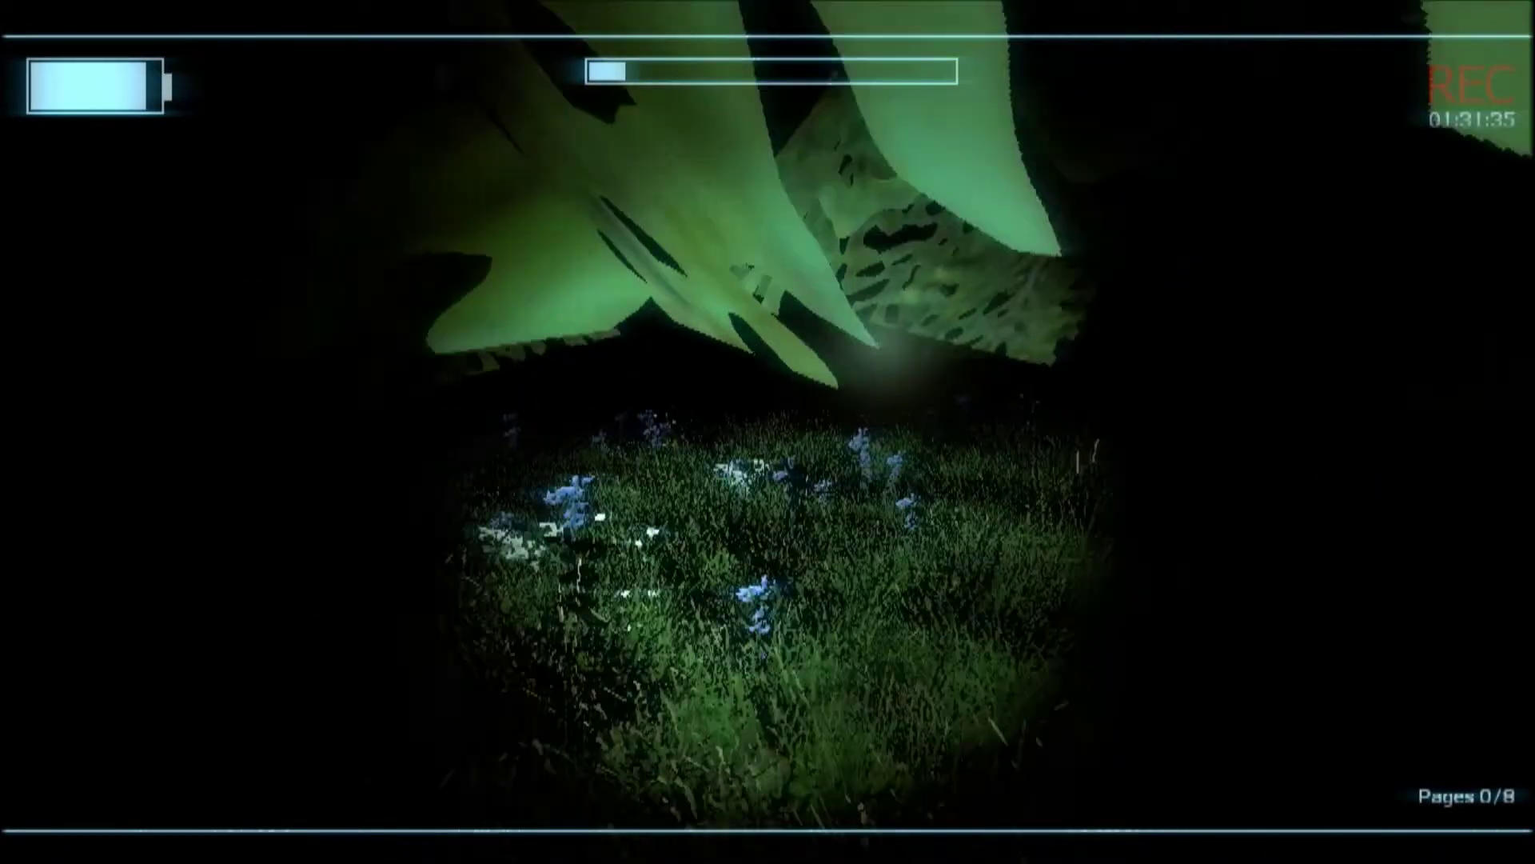
{"action": "key", "text": "w"}
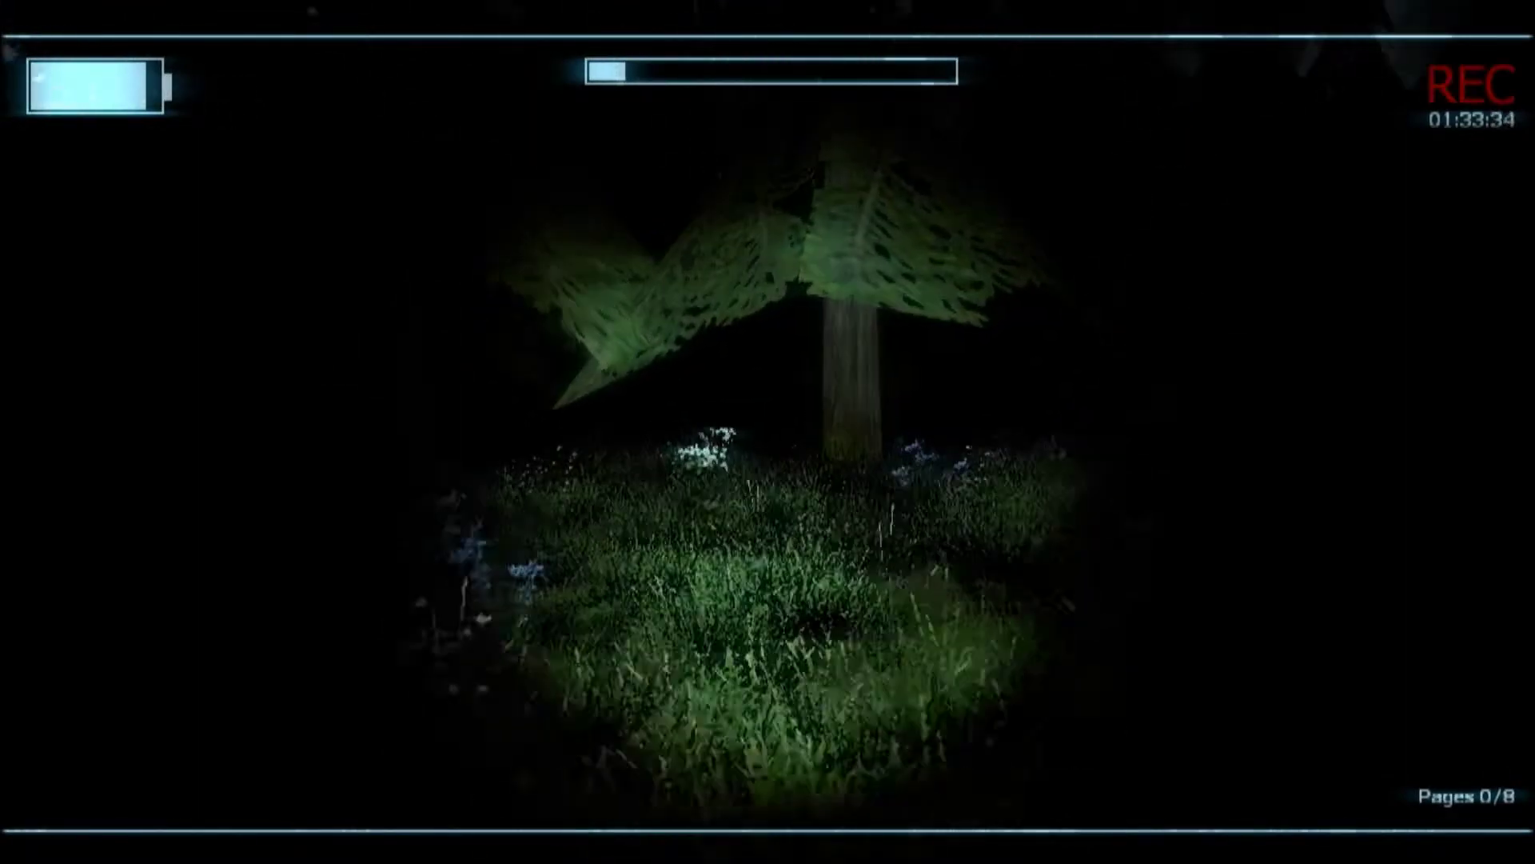
{"action": "key", "text": "w"}
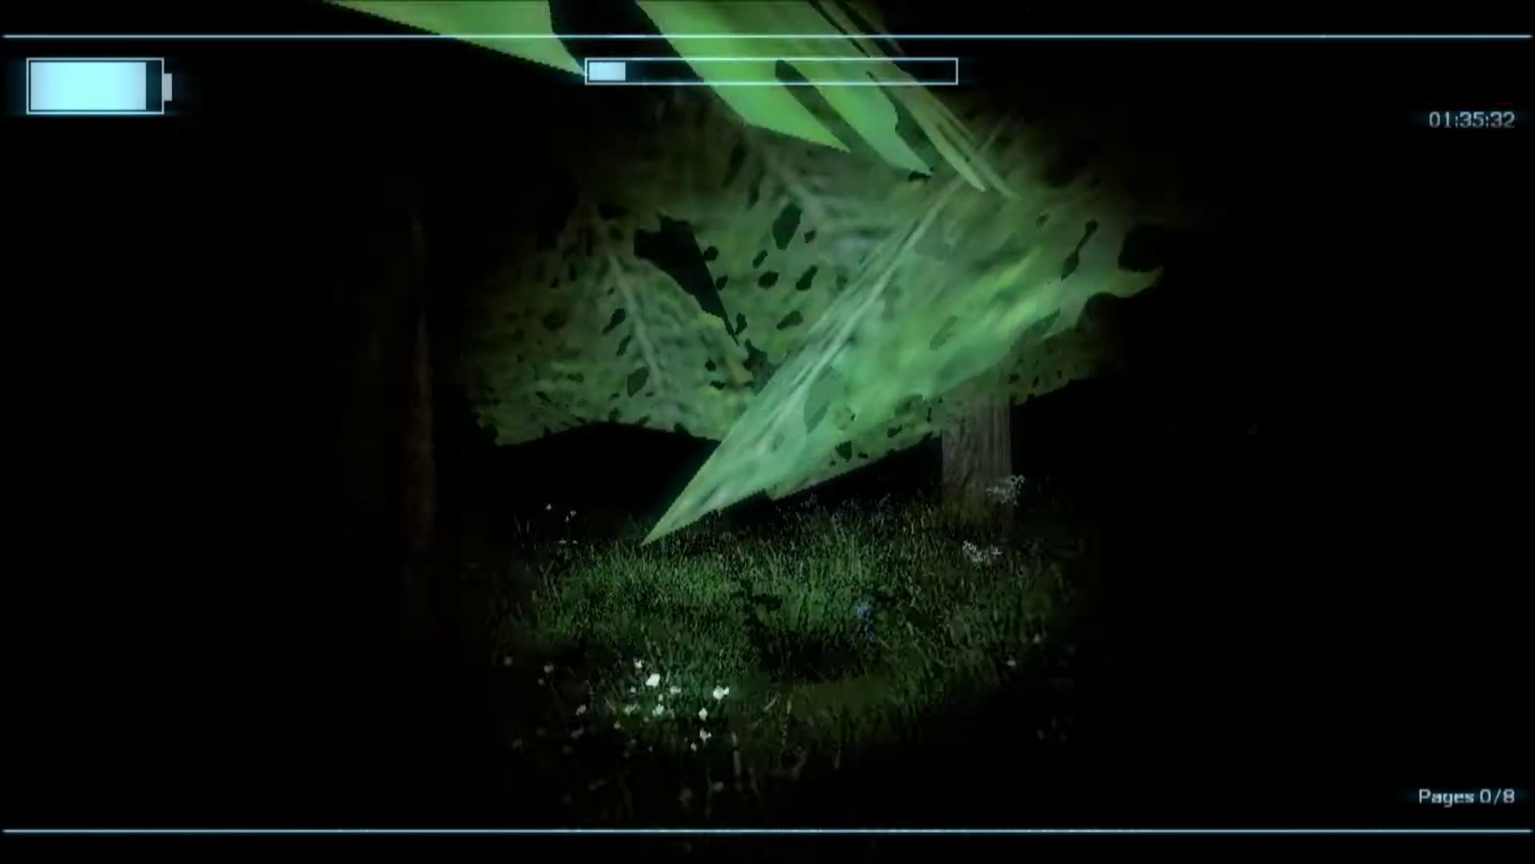